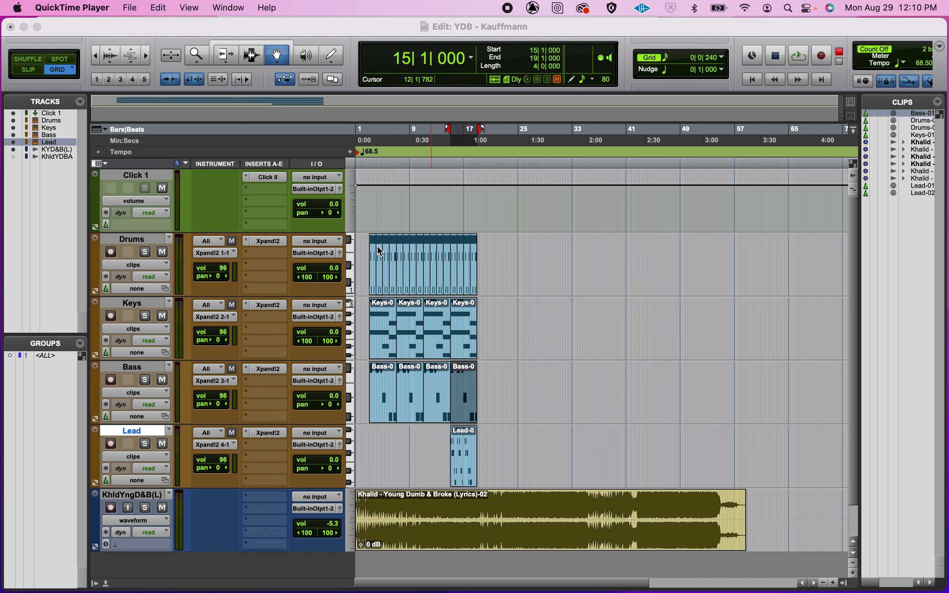
Step: Select the drum bar at bar 7, enable the Smart Tool, and zoom in around it
{"action": "left_click", "coordinate": [459, 285]}
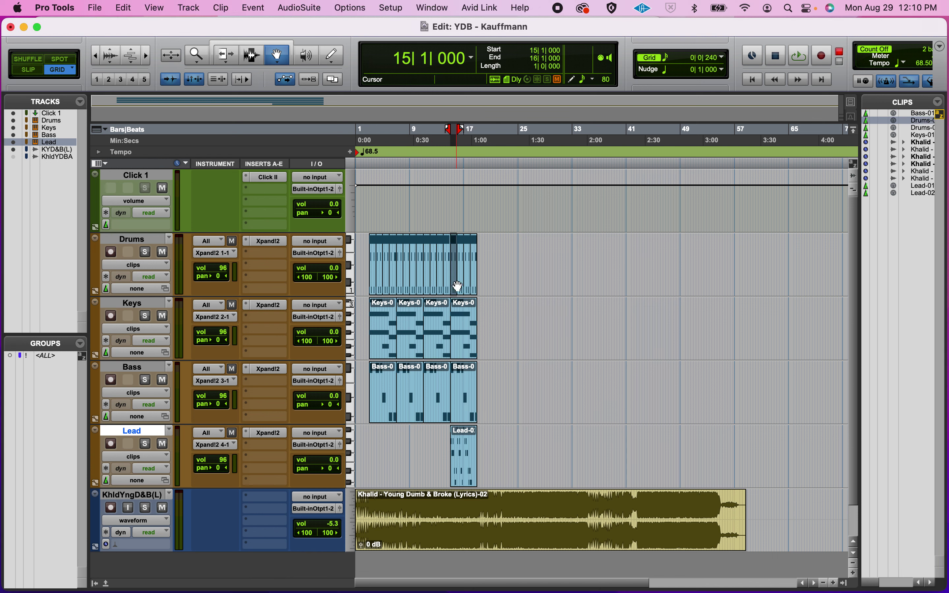
{"action": "key", "text": "shift+r"}
{"action": "key", "text": "super+bracketright"}
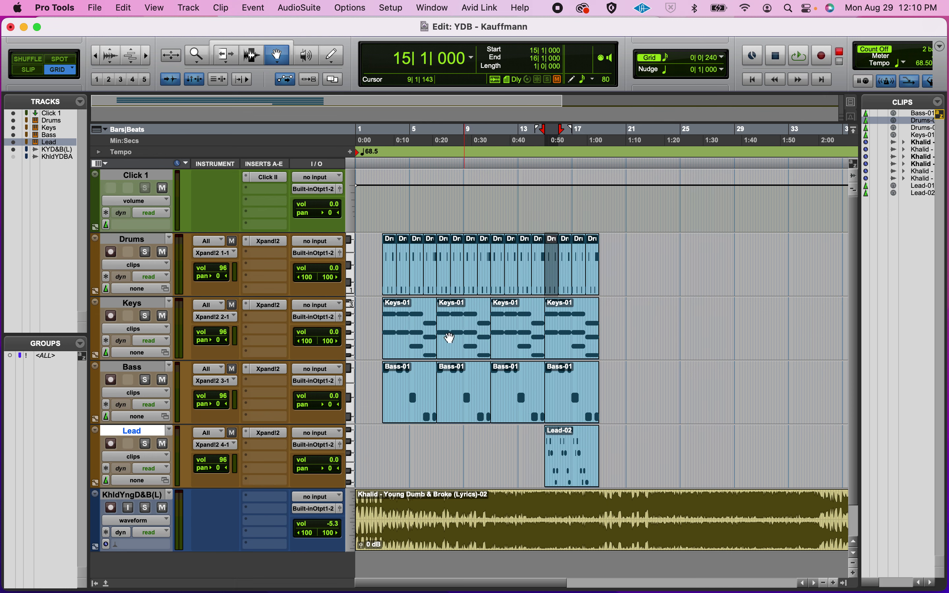
{"action": "left_click", "coordinate": [446, 290]}
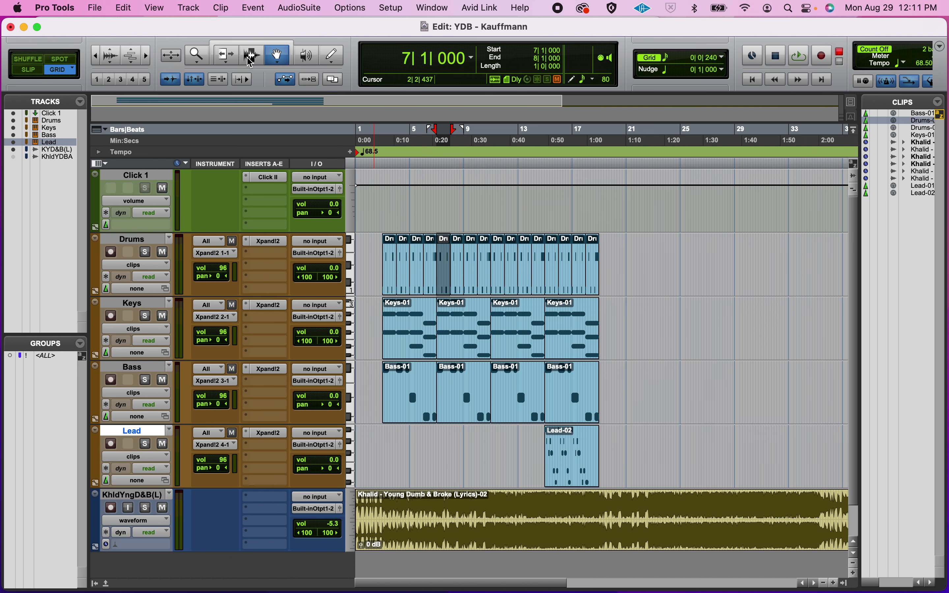
{"action": "left_click", "coordinate": [251, 44]}
{"action": "key", "text": "super+bracketright"}
{"action": "key", "text": "super+bracketright"}
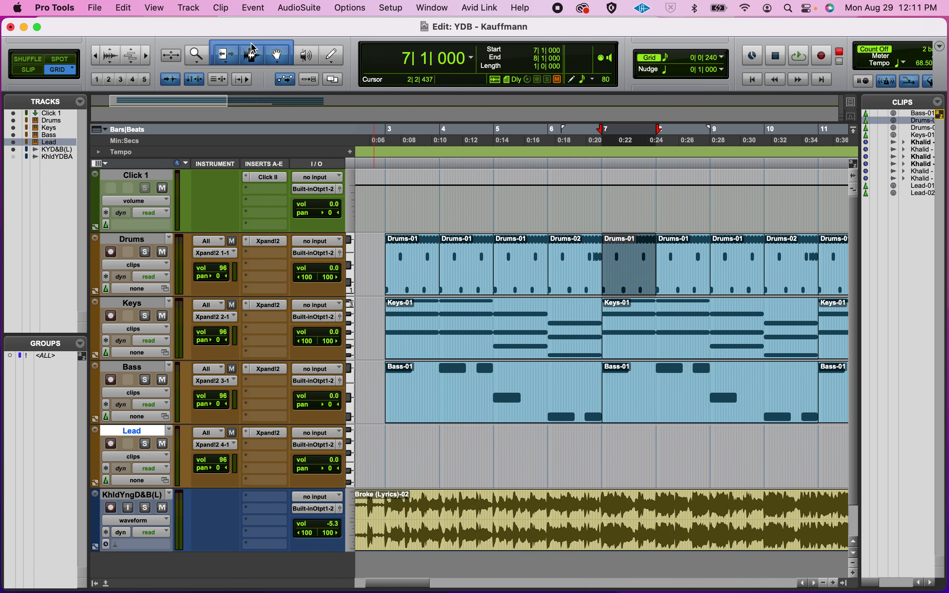
Step: Split the Keys clip at bar 5, then undo the split
{"action": "left_click", "coordinate": [495, 315]}
{"action": "key", "text": "shift+r"}
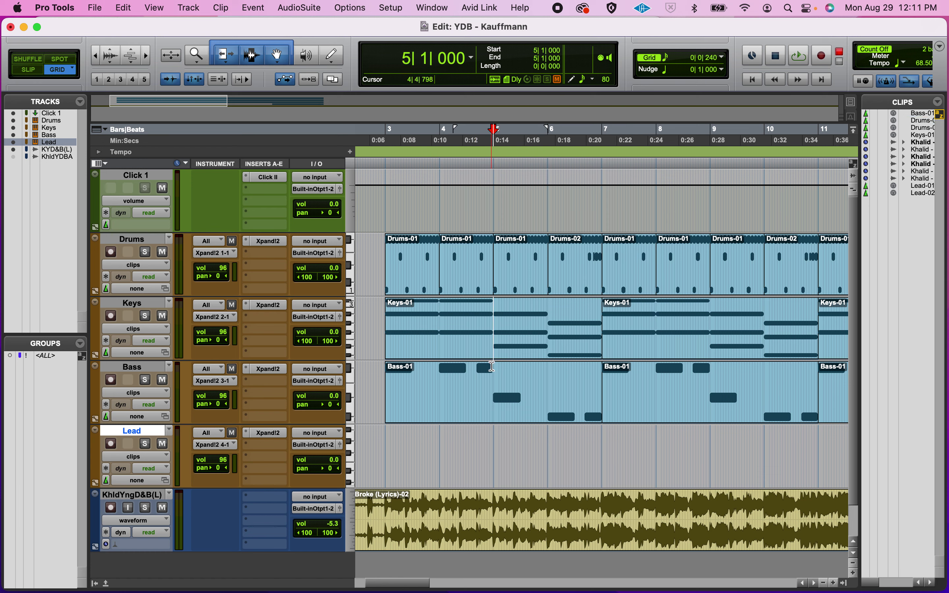
{"action": "key", "text": "super+e"}
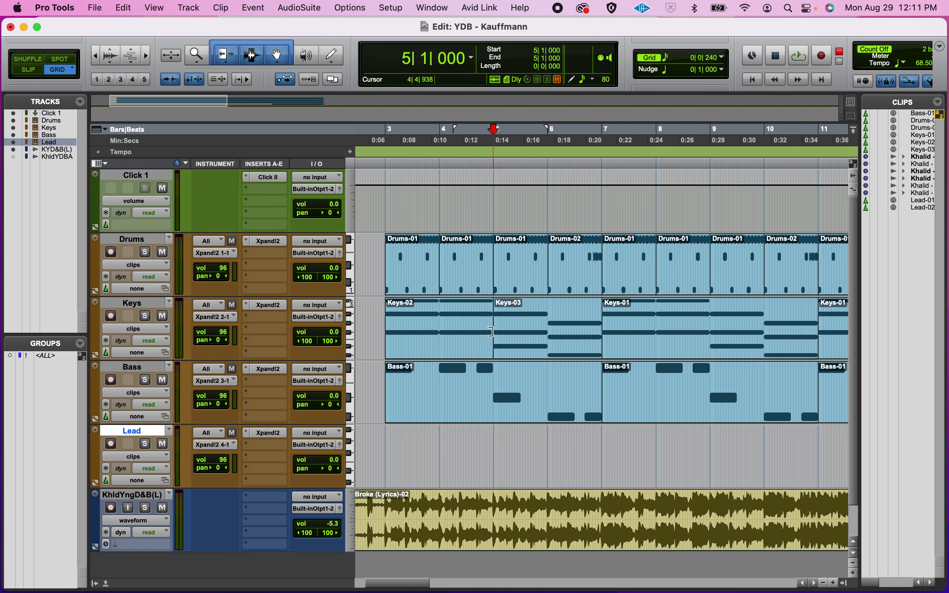
{"action": "key", "text": "super+z"}
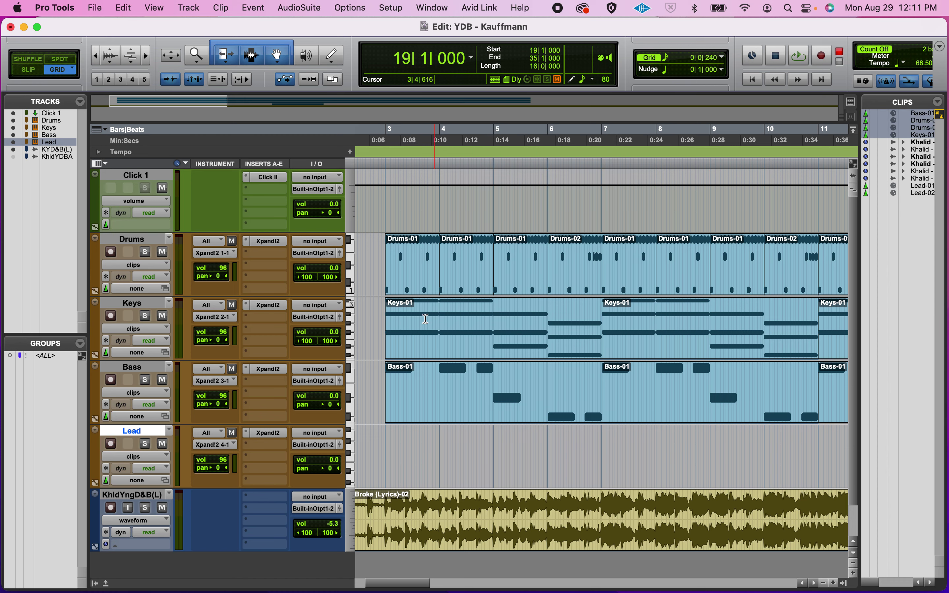
Step: Split the first Keys clip at bar 5 again, creating Keys-02 and Keys-03
{"action": "scroll", "coordinate": [534, 341], "scroll_direction": "down", "scroll_amount": 2}
{"action": "scroll", "coordinate": [533, 341], "scroll_direction": "left", "scroll_amount": 3}
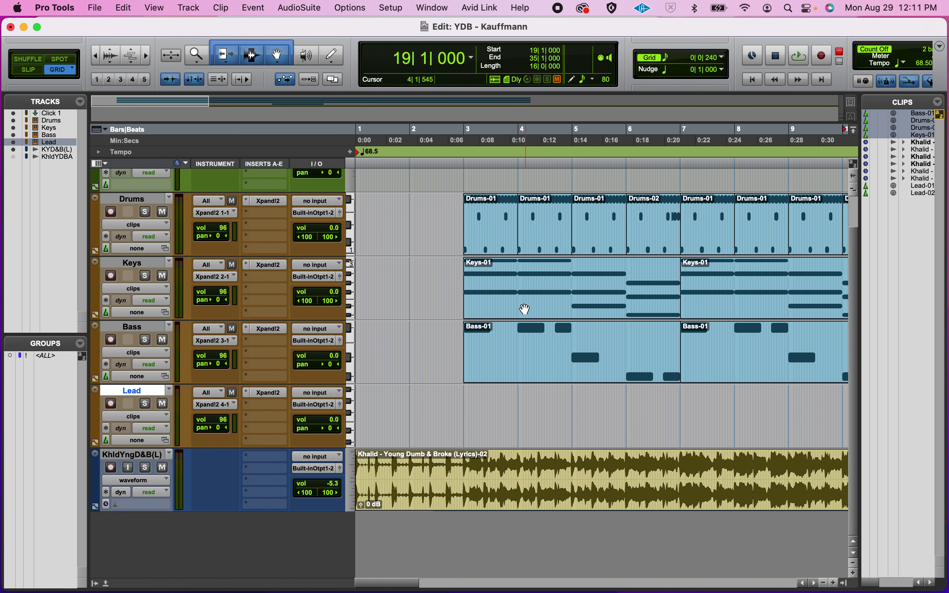
{"action": "left_click", "coordinate": [572, 277]}
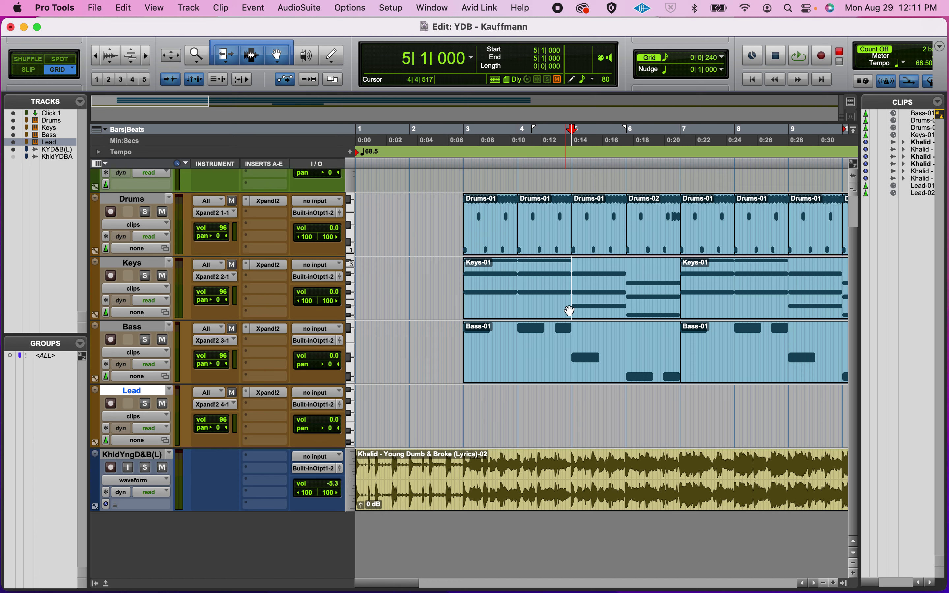
{"action": "key", "text": "shift+r"}
{"action": "key", "text": "super+e"}
Step: Move Keys-02 and both Drums-01 clips from bars 3–5 so they start at bar 1
{"action": "left_click", "coordinate": [534, 321]}
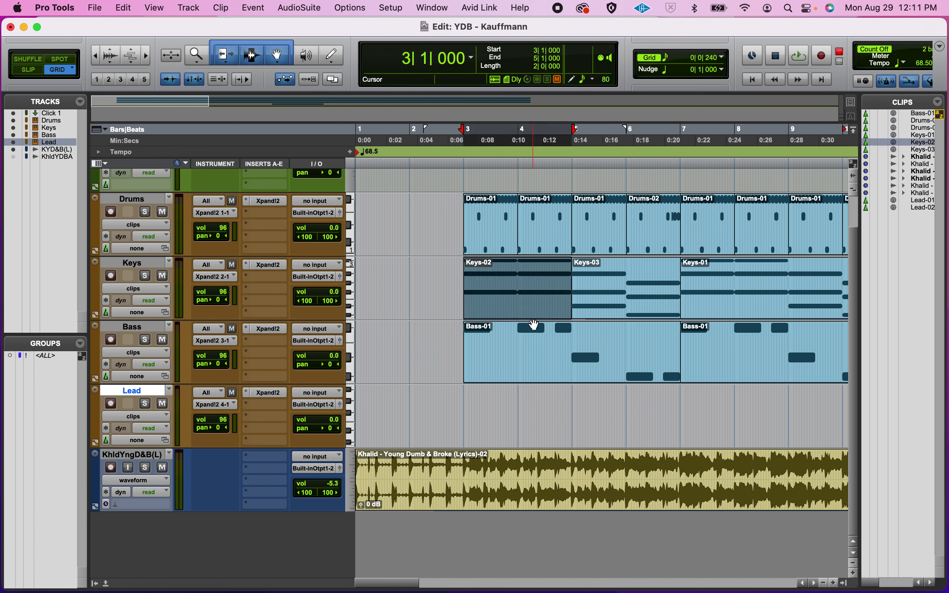
{"action": "left_click_drag", "start_coordinate": [532, 317], "coordinate": [335, 292]}
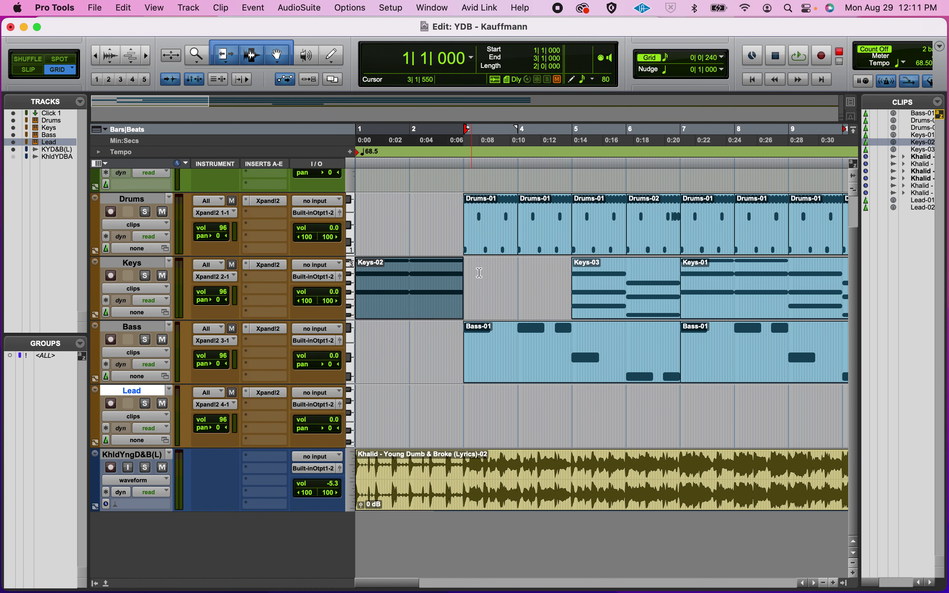
{"action": "left_click", "coordinate": [493, 251]}
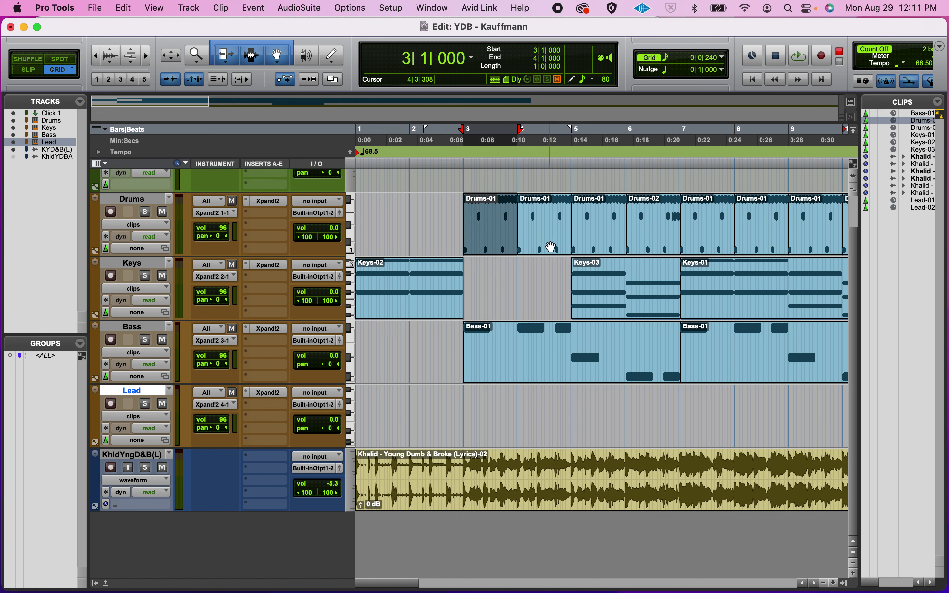
{"action": "left_click", "coordinate": [275, 52]}
{"action": "left_click", "coordinate": [429, 219]}
{"action": "left_click", "coordinate": [483, 239]}
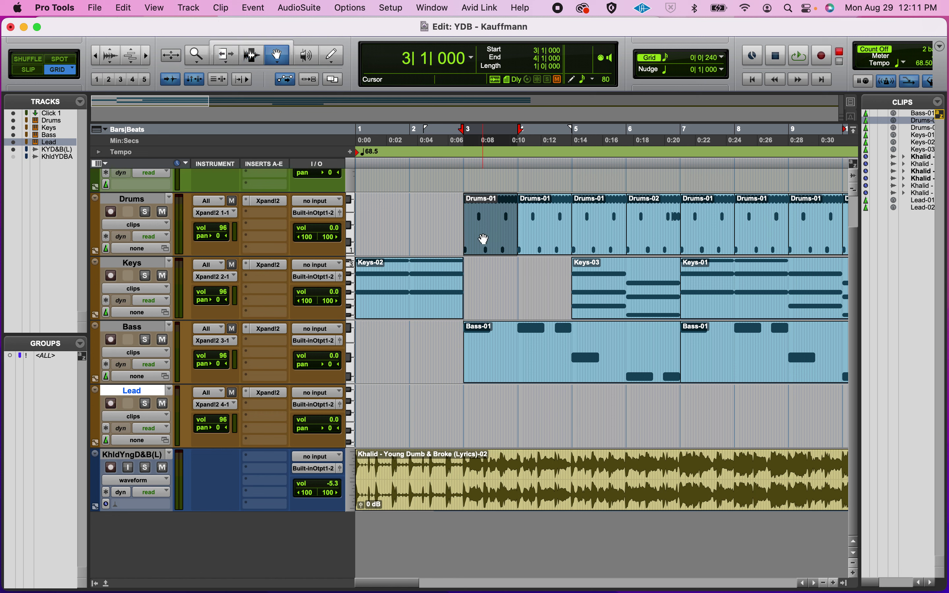
{"action": "left_click", "coordinate": [539, 236], "text": "shift"}
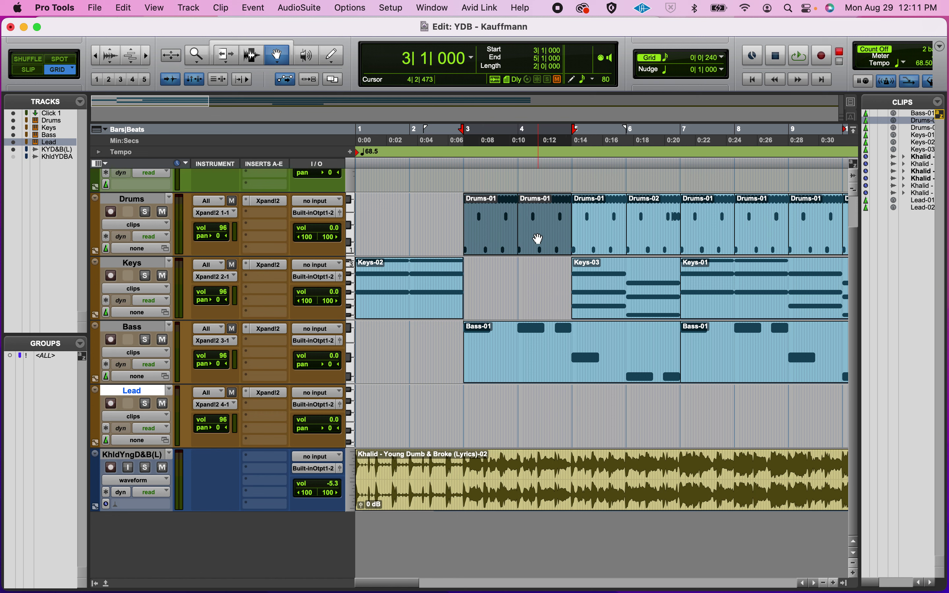
{"action": "left_click_drag", "start_coordinate": [538, 239], "coordinate": [300, 247]}
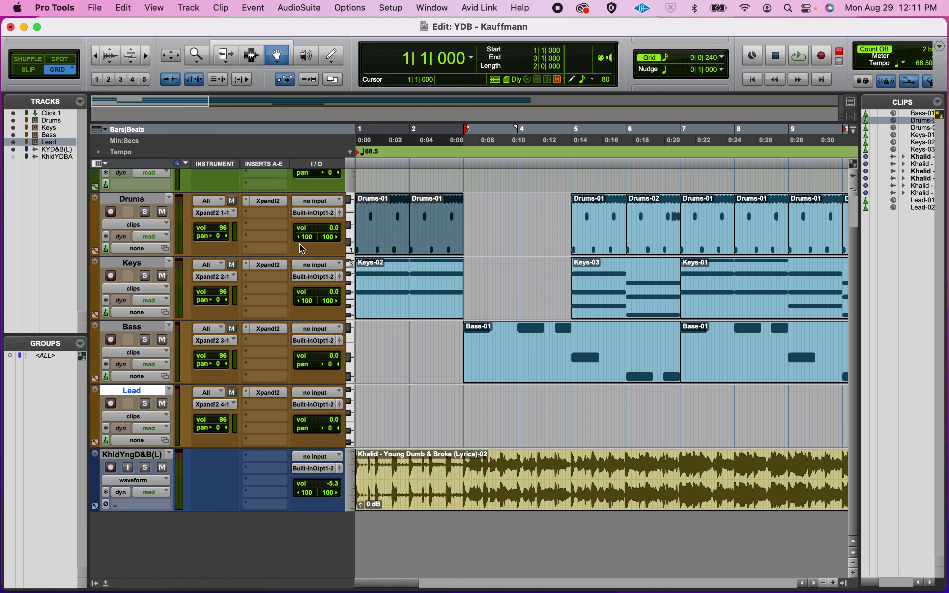
Step: Duplicate the Drums-01 and Keys-02 clips into bars 3–5 and play from the start
{"action": "left_click", "coordinate": [399, 315], "text": "shift"}
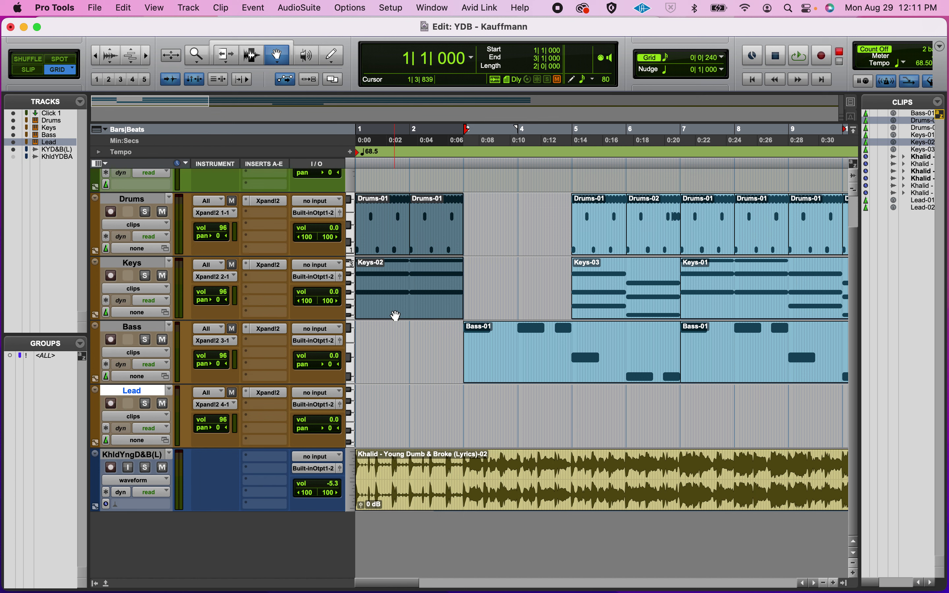
{"action": "key", "text": "super+d"}
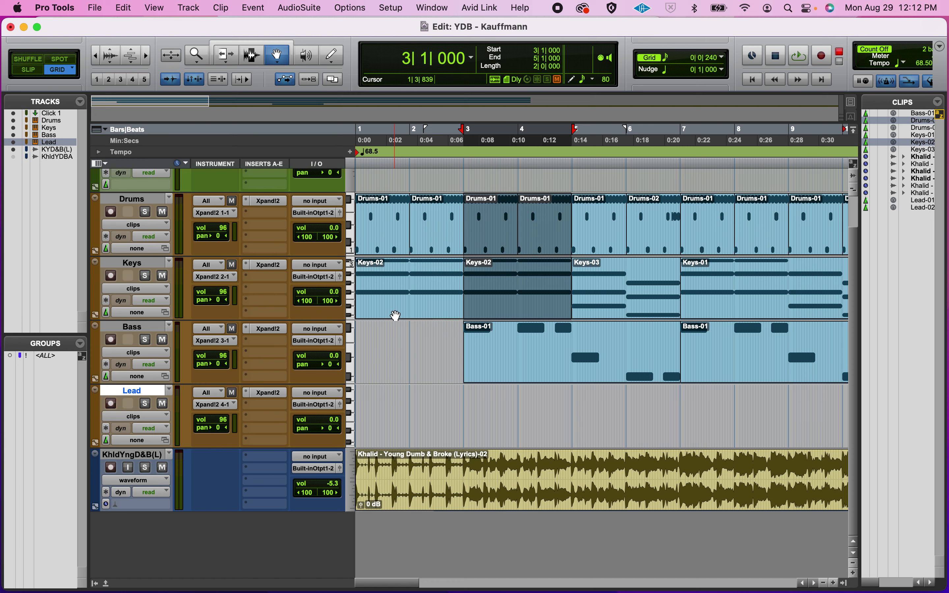
{"action": "key", "text": "Return"}
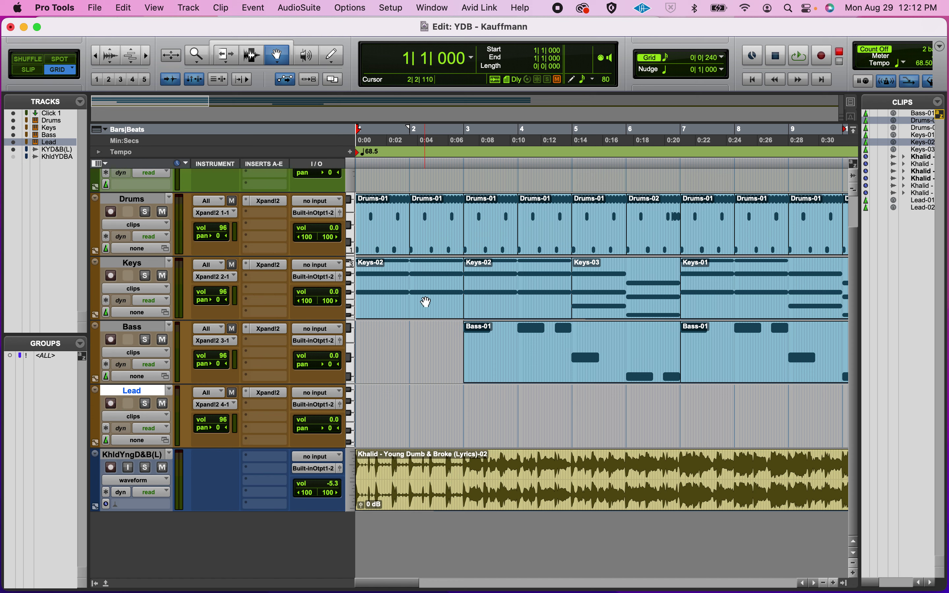
{"action": "key", "text": "space"}
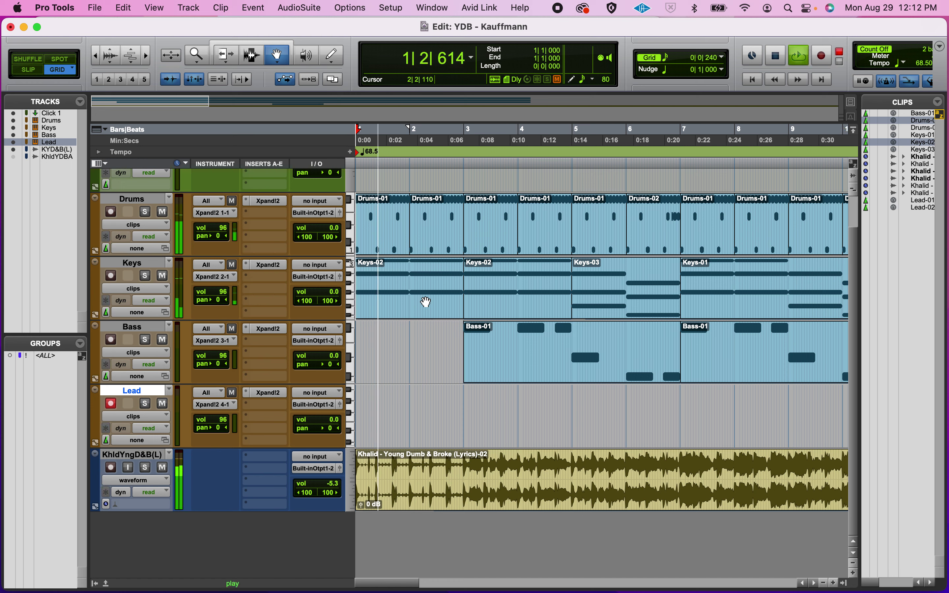
Step: Mute the KhldYngD&B(L) and Click 1 tracks, stop playback, and move the reference track to the top
{"action": "left_click", "coordinate": [163, 468]}
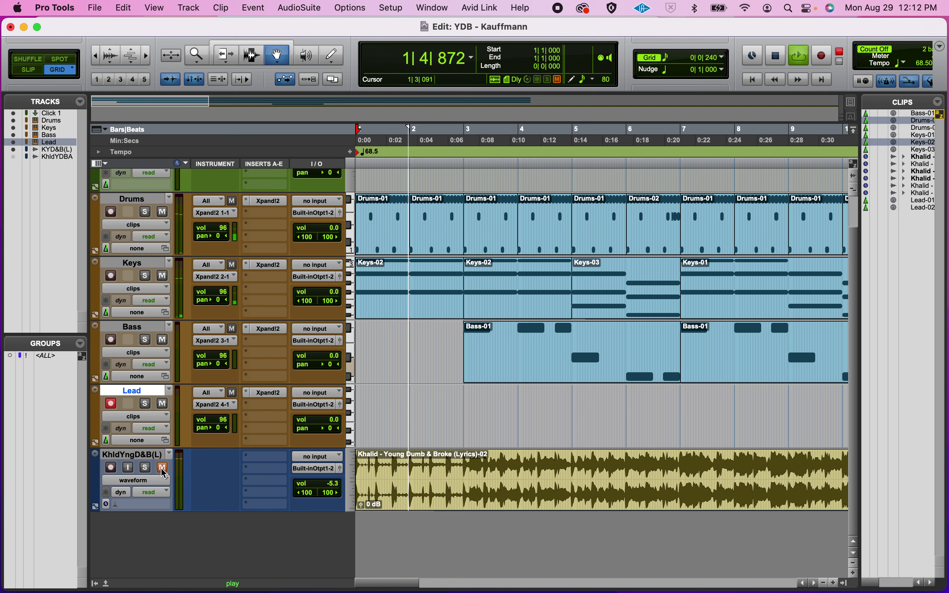
{"action": "scroll", "coordinate": [164, 474], "scroll_direction": "up", "scroll_amount": 2}
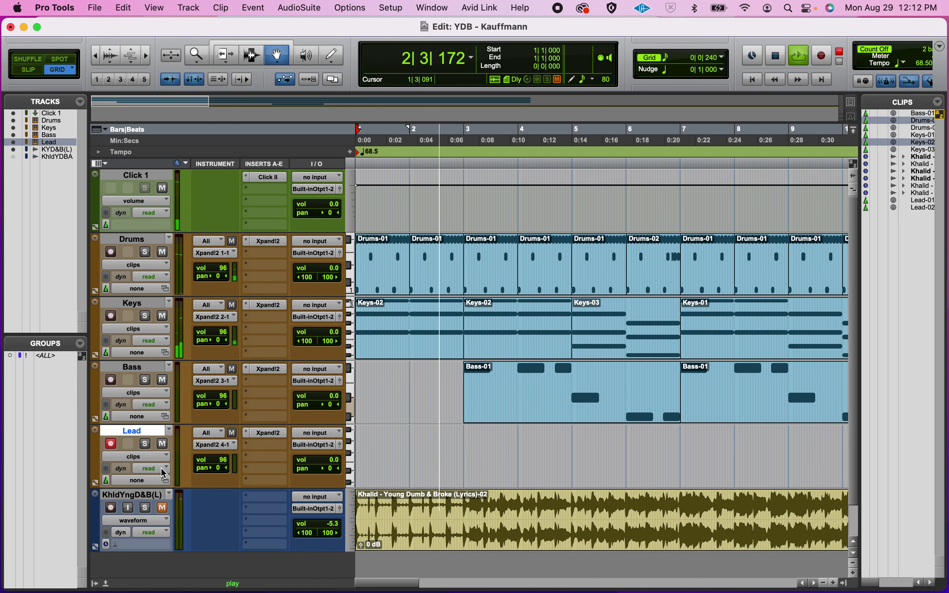
{"action": "left_click", "coordinate": [162, 188]}
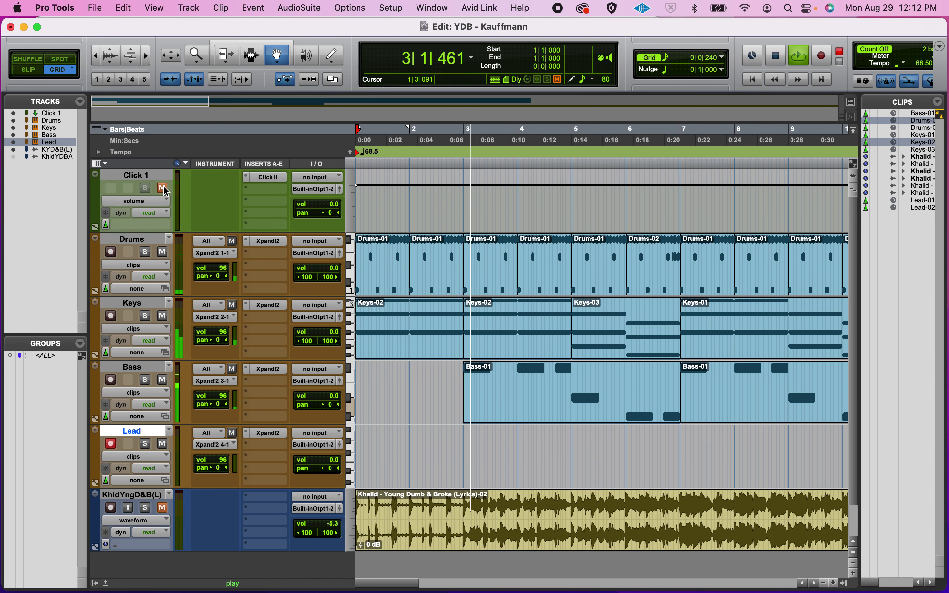
{"action": "scroll", "coordinate": [166, 191], "scroll_direction": "down", "scroll_amount": 1}
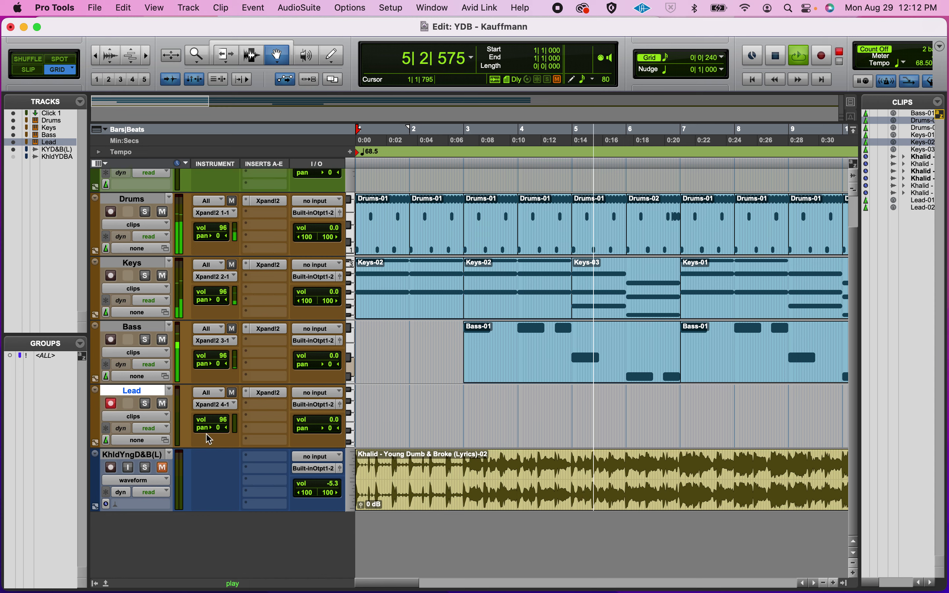
{"action": "key", "text": "space"}
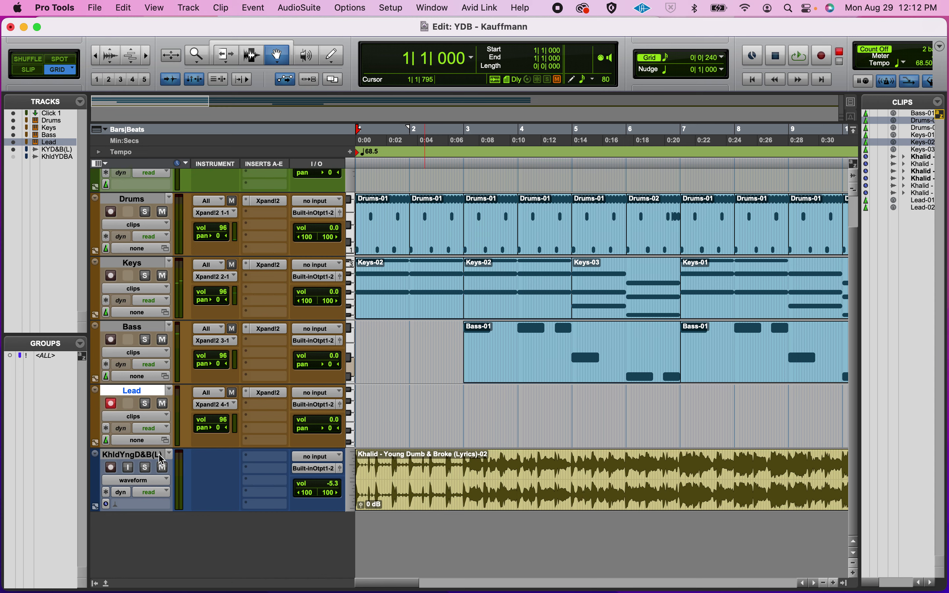
{"action": "left_click_drag", "start_coordinate": [160, 459], "coordinate": [167, 173]}
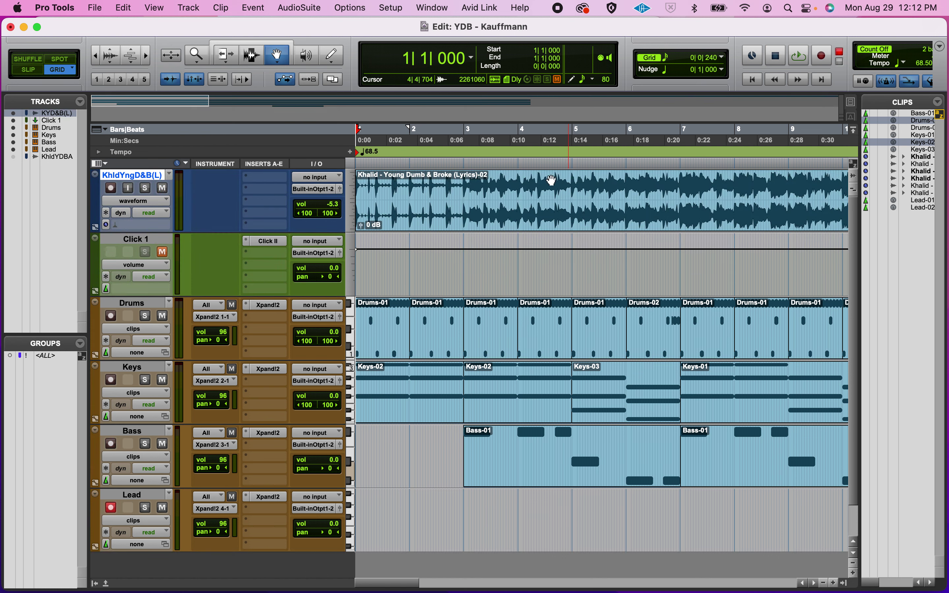
{"action": "left_click", "coordinate": [603, 164]}
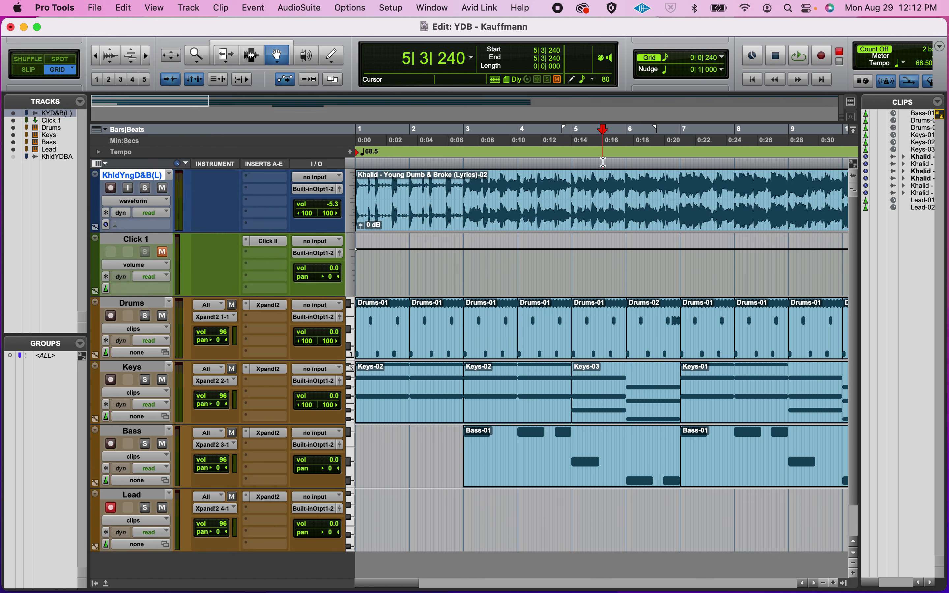
{"action": "key", "text": "super+bracketleft"}
{"action": "key", "text": "super+bracketleft"}
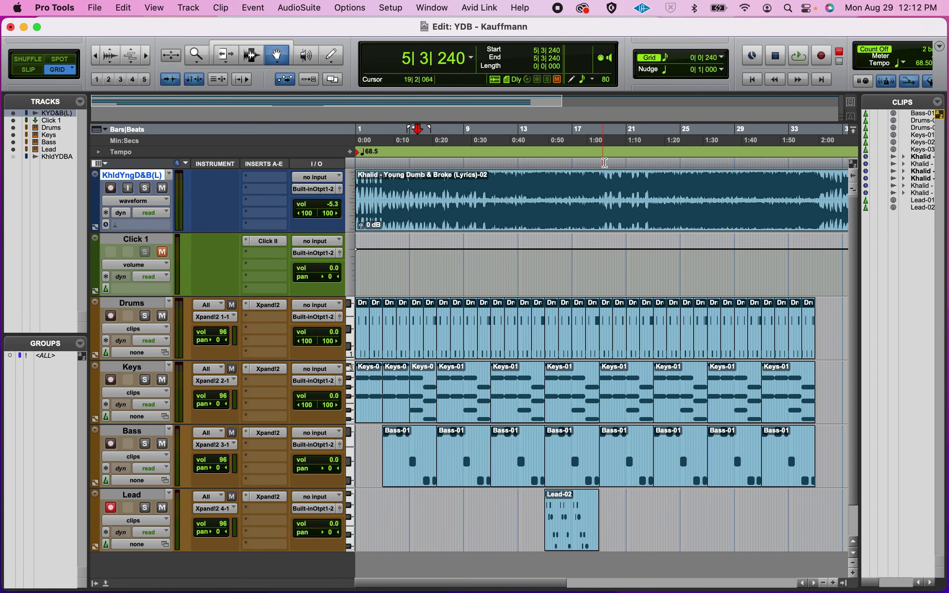
{"action": "key", "text": "space"}
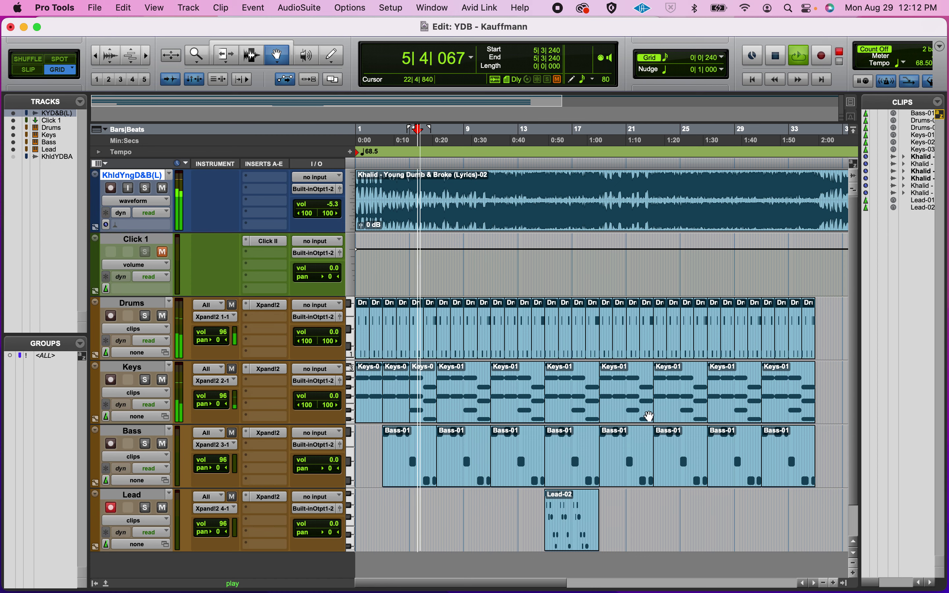
{"action": "key", "text": "space"}
{"action": "scroll", "coordinate": [619, 437], "scroll_direction": "right", "scroll_amount": 5}
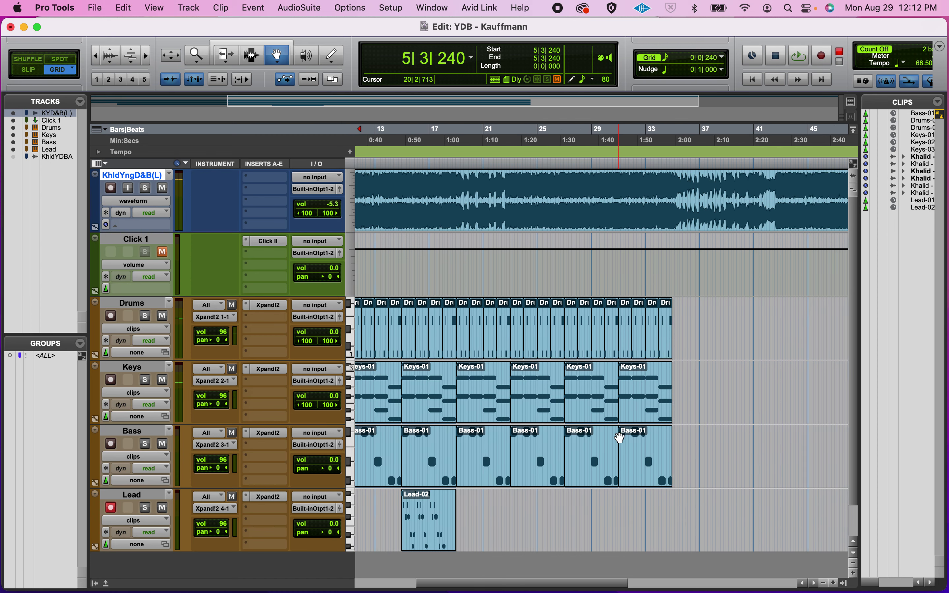
Step: Select the Keys, Bass and Drums clips spanning bars 19–35
{"action": "left_click", "coordinate": [432, 531]}
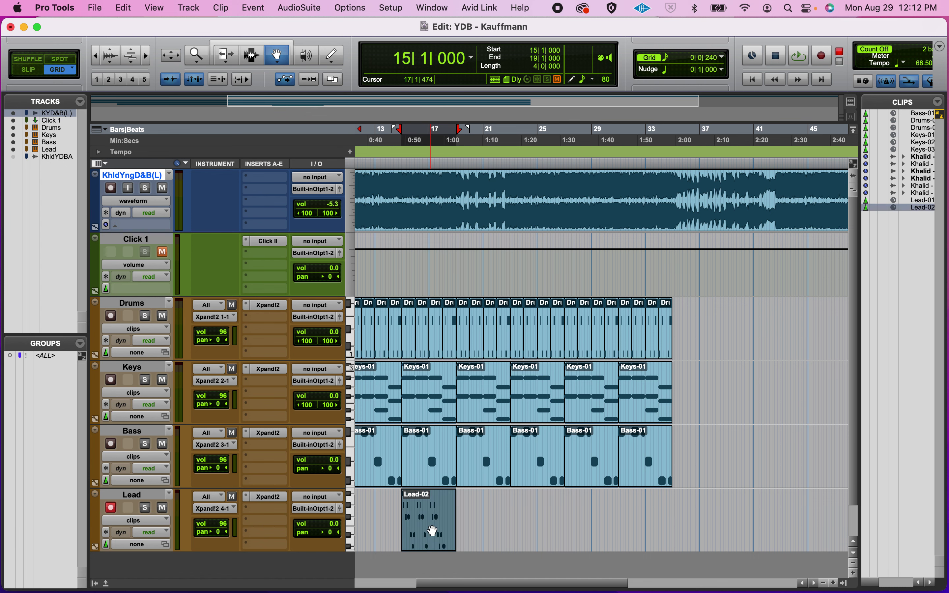
{"action": "left_click", "coordinate": [491, 412]}
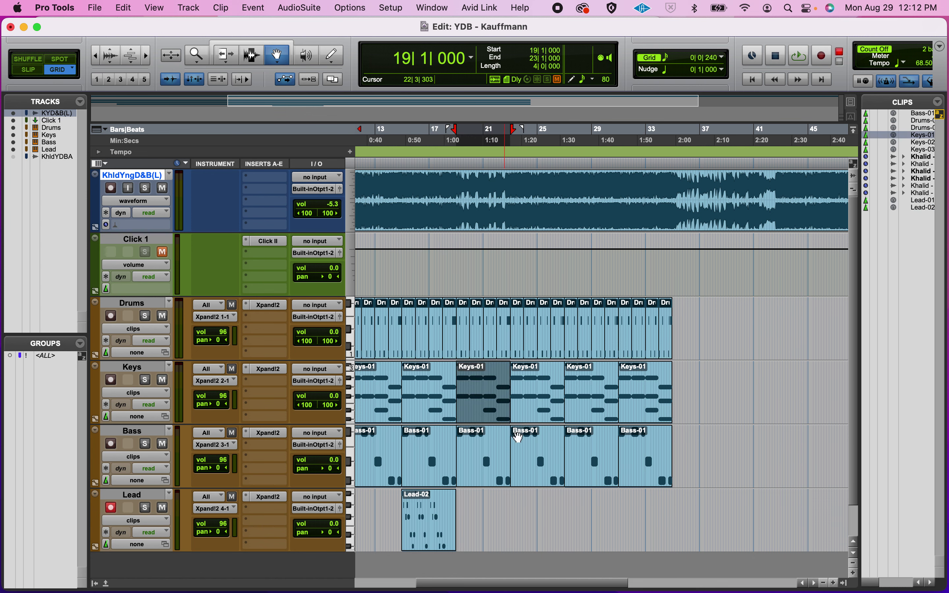
{"action": "left_click", "coordinate": [652, 471], "text": "shift"}
{"action": "scroll", "coordinate": [657, 470], "scroll_direction": "left", "scroll_amount": 5}
{"action": "scroll", "coordinate": [656, 471], "scroll_direction": "down", "scroll_amount": 2}
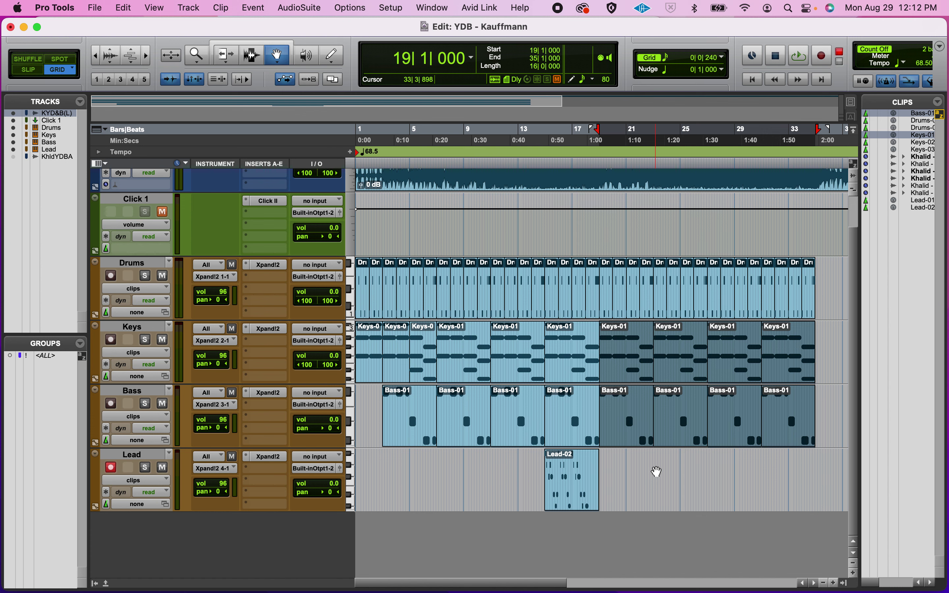
{"action": "scroll", "coordinate": [657, 470], "scroll_direction": "right", "scroll_amount": 5}
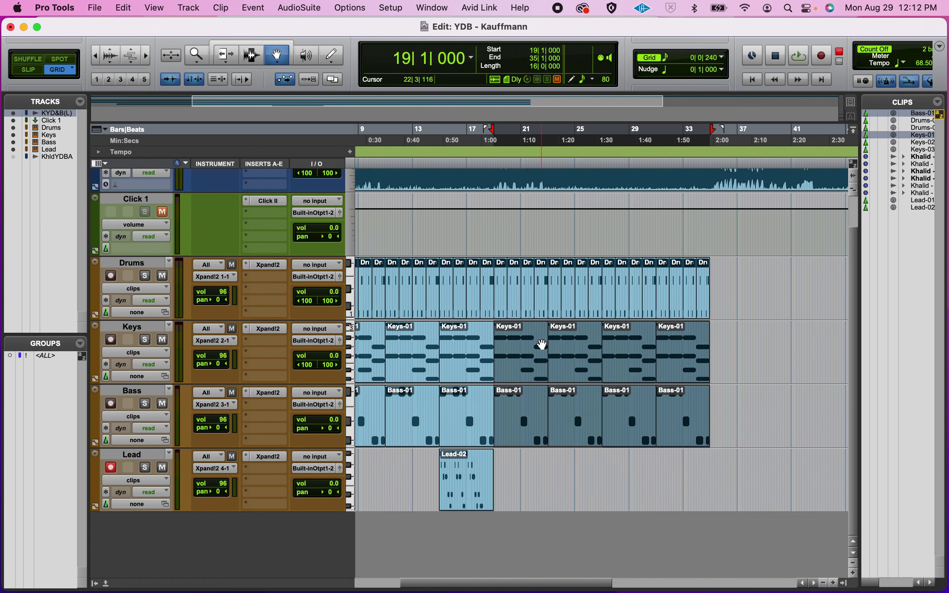
{"action": "left_click", "coordinate": [507, 308], "text": "shift"}
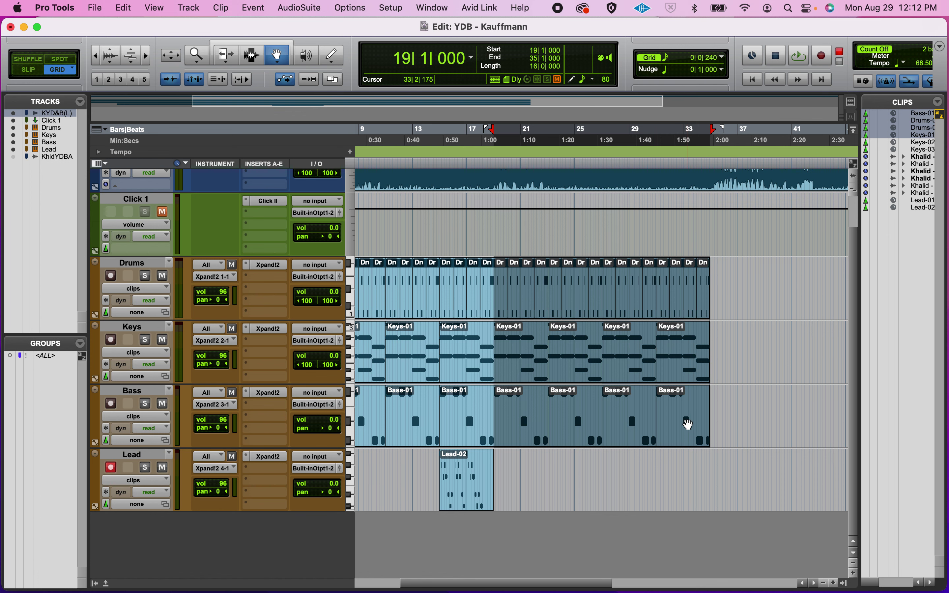
Step: Duplicate the selected clips to bars 35–51 and zoom out to the whole arrangement
{"action": "scroll", "coordinate": [688, 425], "scroll_direction": "right", "scroll_amount": 3}
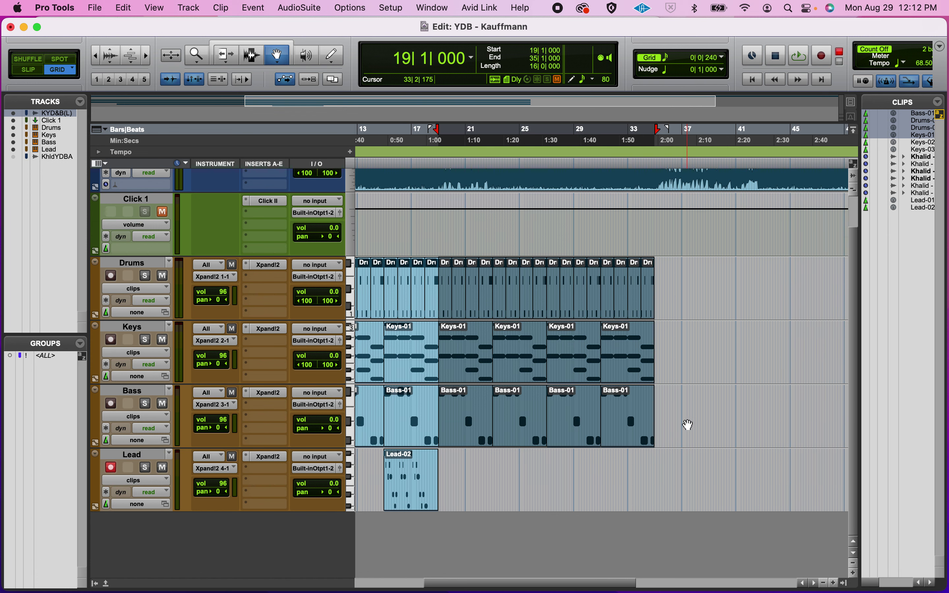
{"action": "scroll", "coordinate": [604, 372], "scroll_direction": "left", "scroll_amount": 10}
{"action": "scroll", "coordinate": [584, 365], "scroll_direction": "up", "scroll_amount": 3}
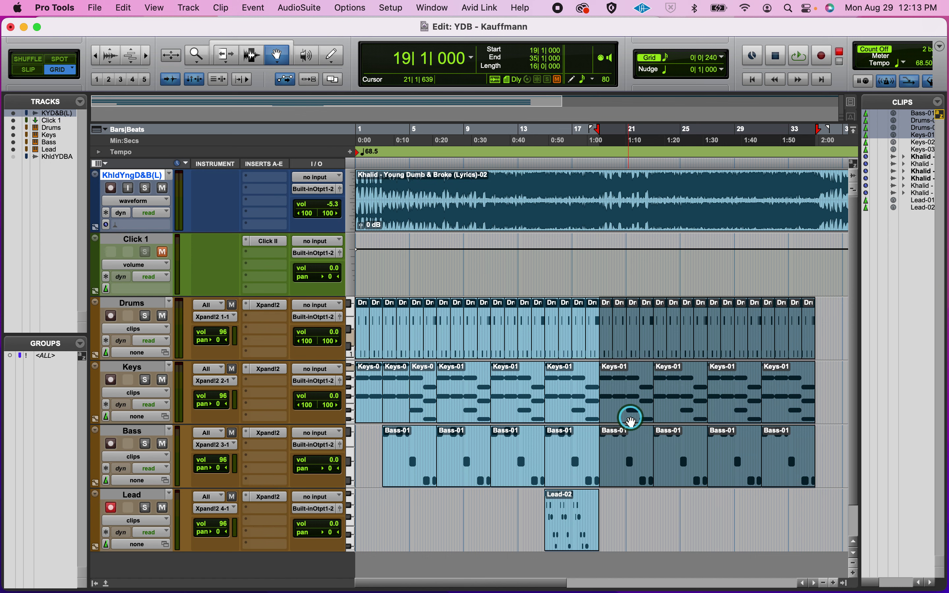
{"action": "scroll", "coordinate": [631, 422], "scroll_direction": "right", "scroll_amount": 5}
{"action": "scroll", "coordinate": [631, 422], "scroll_direction": "right", "scroll_amount": 3}
{"action": "key", "text": "super+d"}
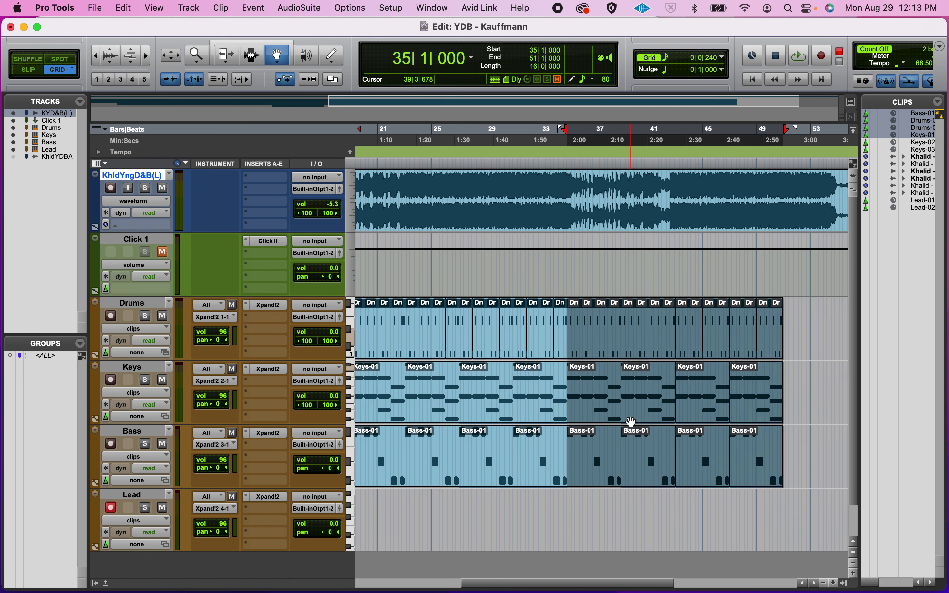
{"action": "key", "text": "super+bracketleft"}
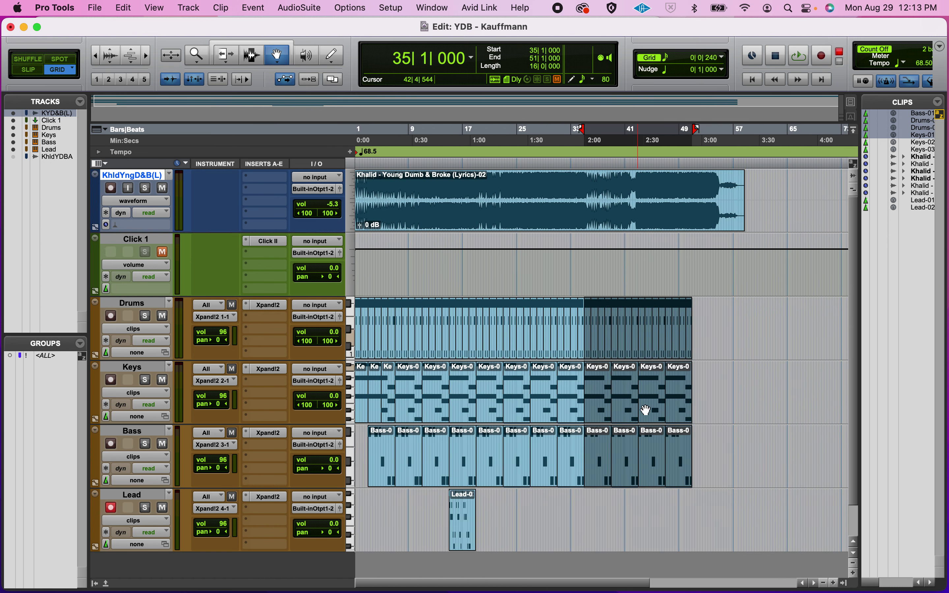
Step: Play from bar 49 and zoom in on bars 45–53
{"action": "left_click", "coordinate": [682, 169]}
{"action": "key", "text": "space"}
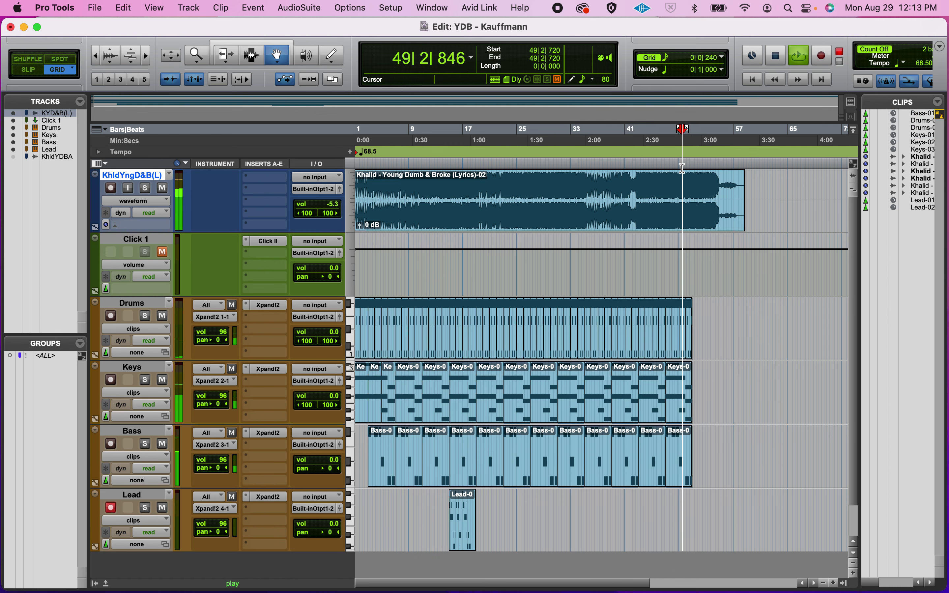
{"action": "key", "text": "super+bracketright"}
{"action": "key", "text": "super+bracketright"}
{"action": "key", "text": "super+bracketright"}
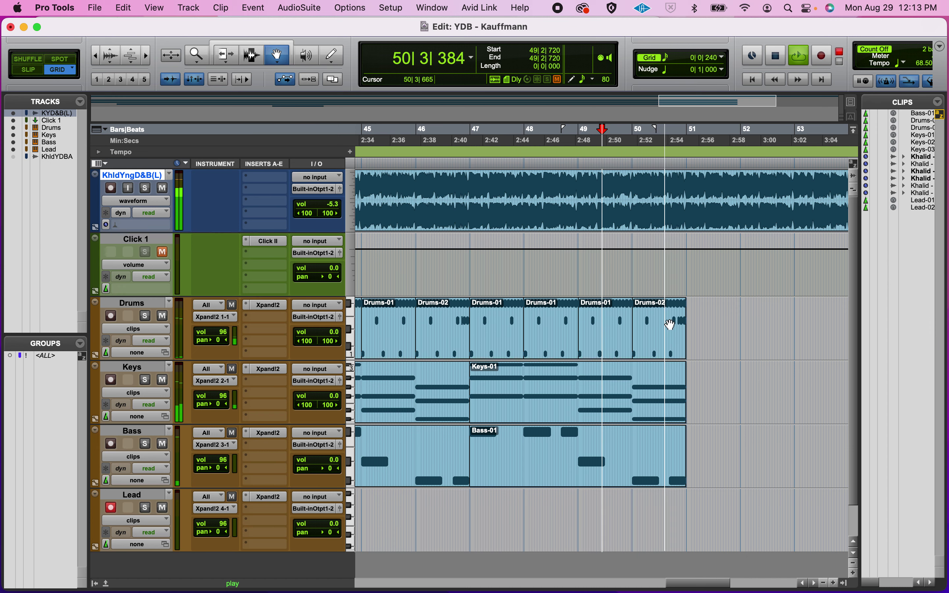
{"action": "scroll", "coordinate": [588, 357], "scroll_direction": "right", "scroll_amount": 3}
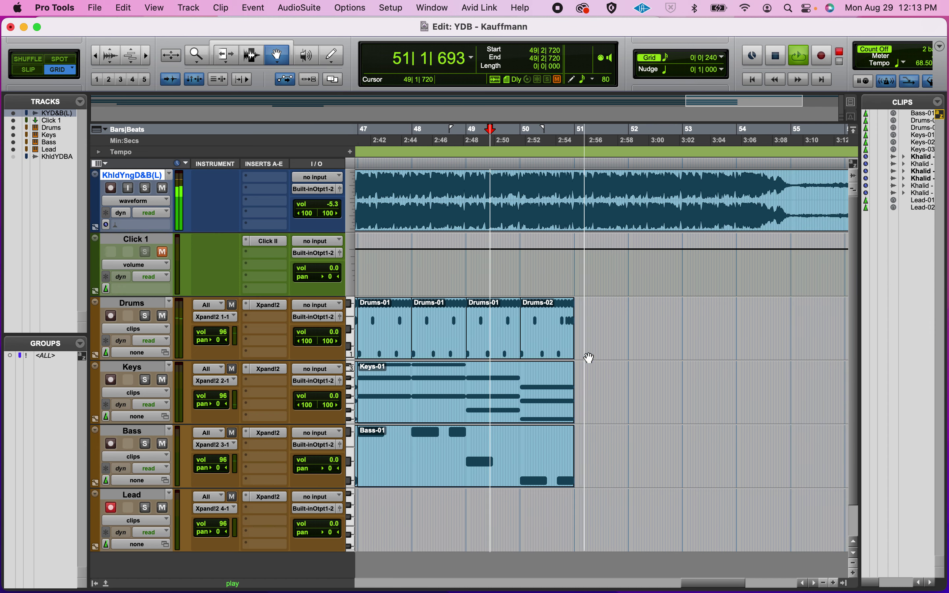
{"action": "scroll", "coordinate": [589, 358], "scroll_direction": "down", "scroll_amount": 2}
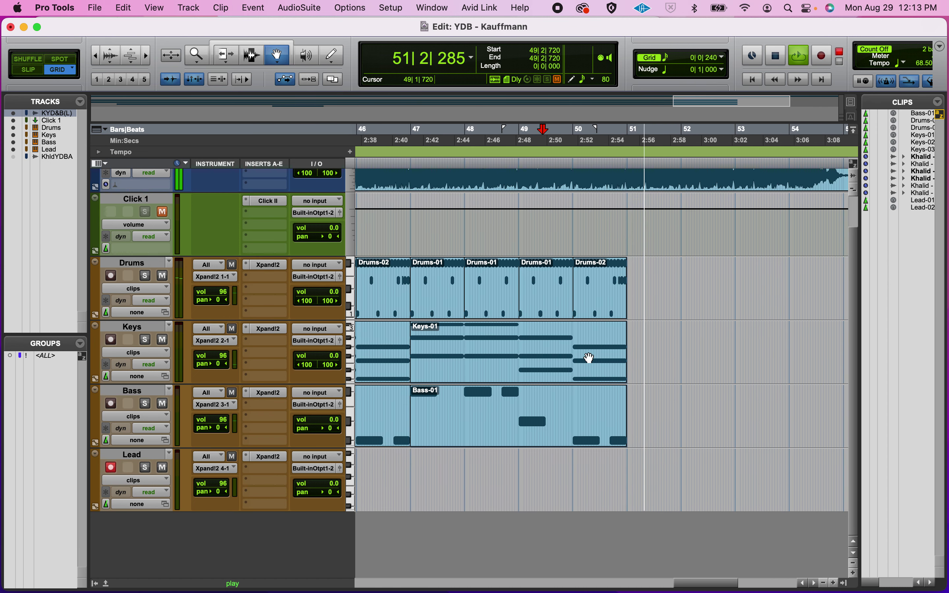
Step: Duplicate the Drums-01, Keys and Bass clips from bars 47–51 to bars 51–55
{"action": "left_click", "coordinate": [445, 310], "text": "shift"}
{"action": "left_click", "coordinate": [662, 386]}
{"action": "left_click", "coordinate": [449, 309]}
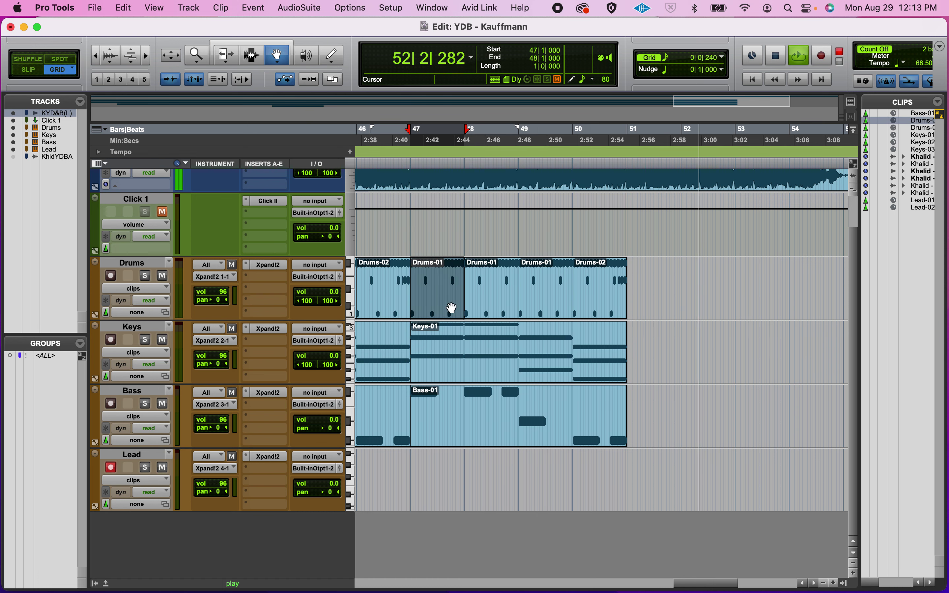
{"action": "left_click", "coordinate": [546, 361], "text": "shift"}
{"action": "left_click", "coordinate": [572, 418], "text": "shift"}
{"action": "key", "text": "super+d"}
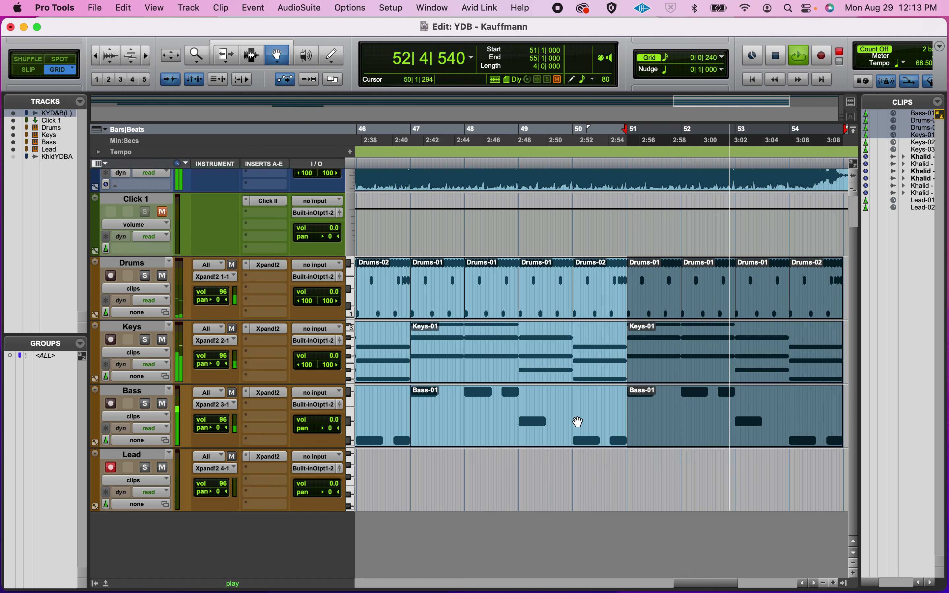
Step: Deselect the duplicated clips and stop playback
{"action": "scroll", "coordinate": [579, 422], "scroll_direction": "right", "scroll_amount": 3}
{"action": "scroll", "coordinate": [579, 421], "scroll_direction": "right", "scroll_amount": 3}
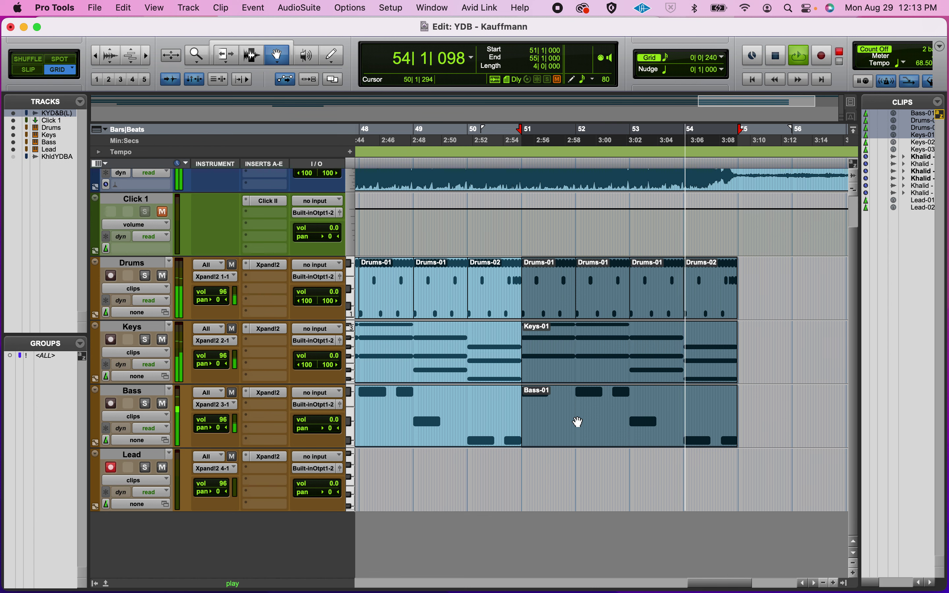
{"action": "left_click", "coordinate": [796, 328]}
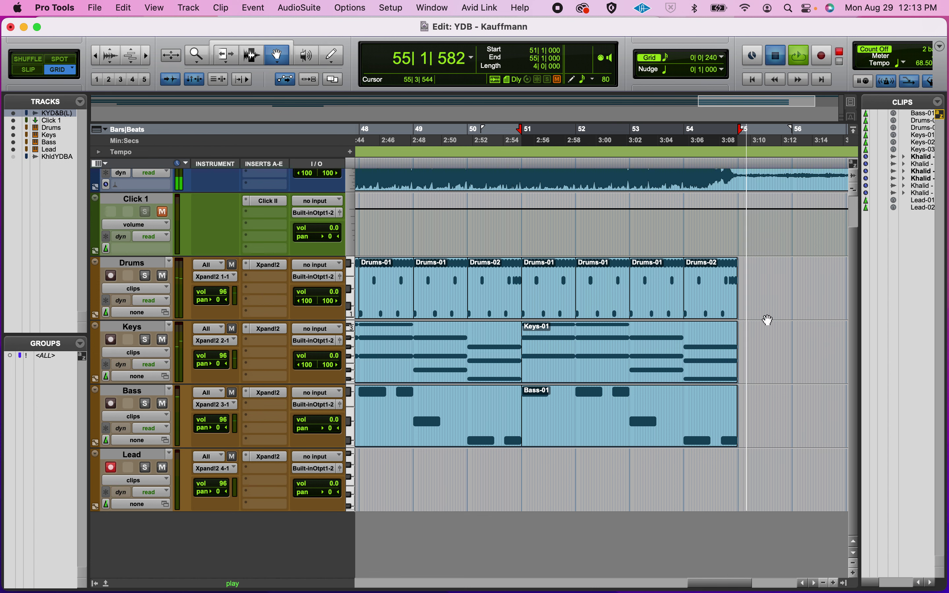
{"action": "key", "text": "space"}
Step: Delete the Drums-02 clip at bar 54
{"action": "scroll", "coordinate": [720, 307], "scroll_direction": "up", "scroll_amount": 2}
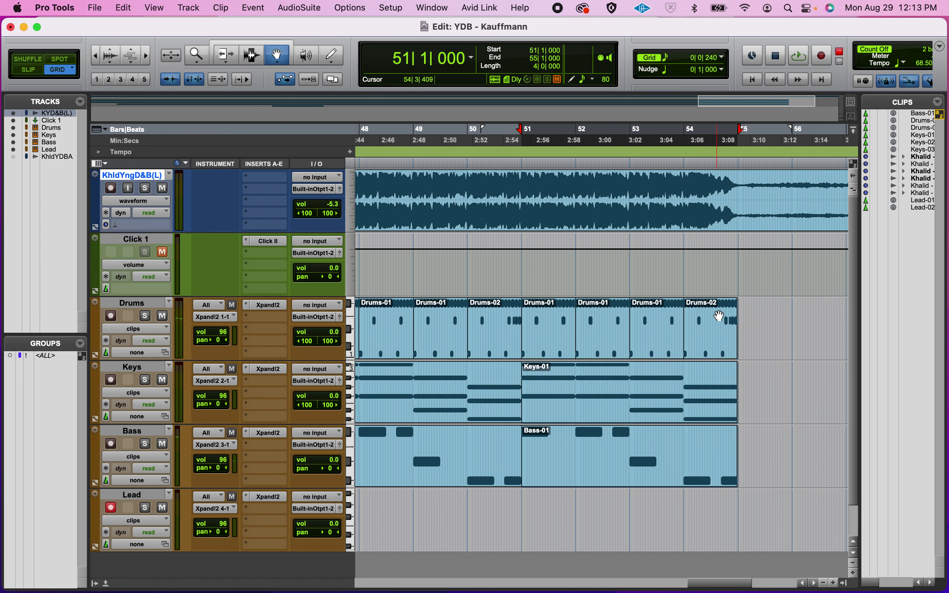
{"action": "left_click", "coordinate": [716, 339]}
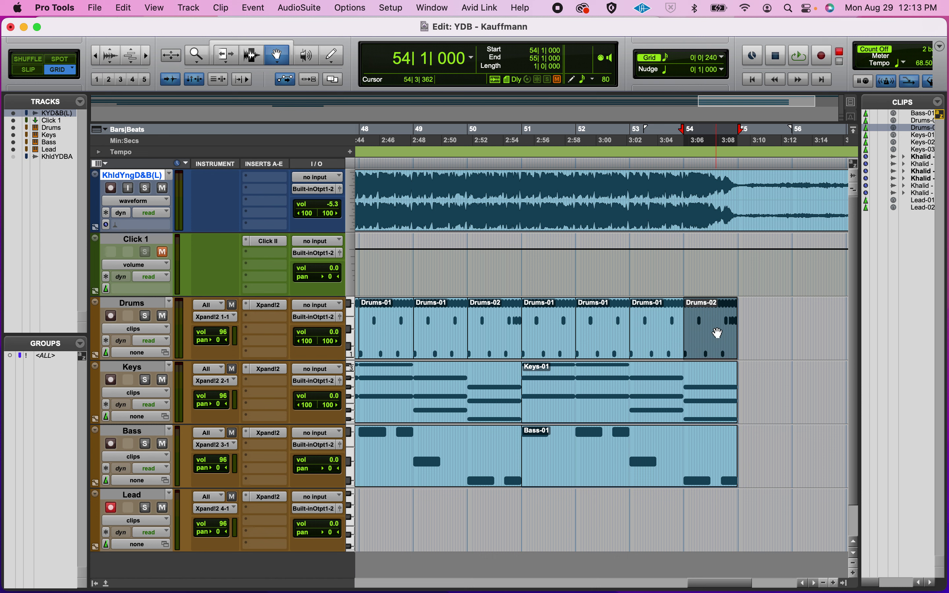
{"action": "key", "text": "Delete"}
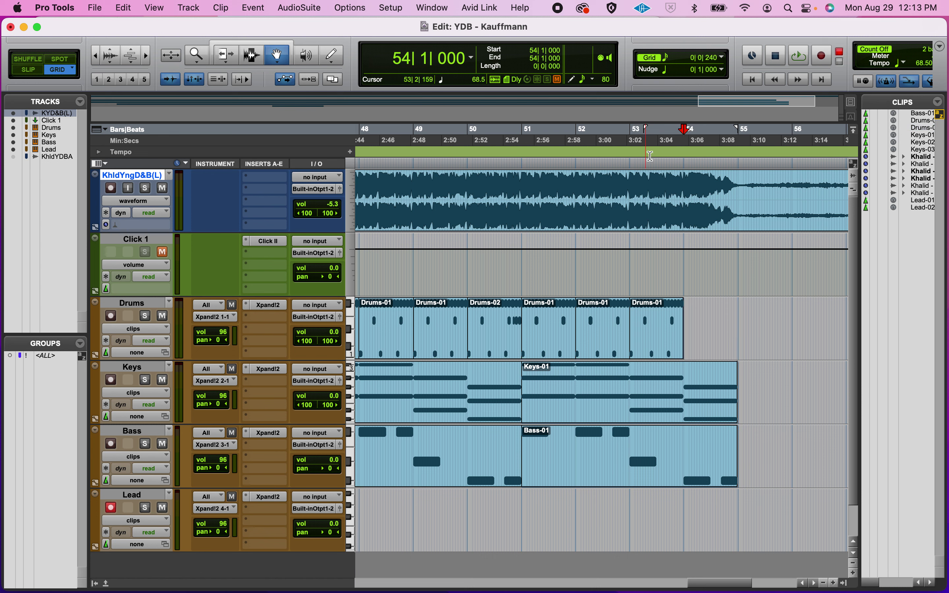
Step: Play from bar 53, mute the Bass track, and stop playback
{"action": "left_click", "coordinate": [651, 167]}
{"action": "key", "text": "space"}
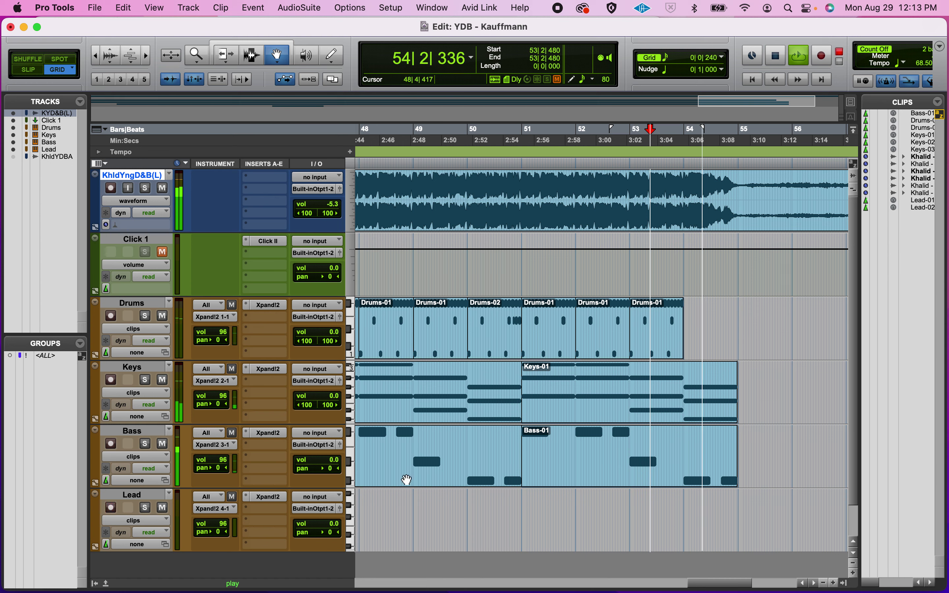
{"action": "key", "text": "space"}
{"action": "key", "text": "space"}
{"action": "left_click", "coordinate": [162, 446]}
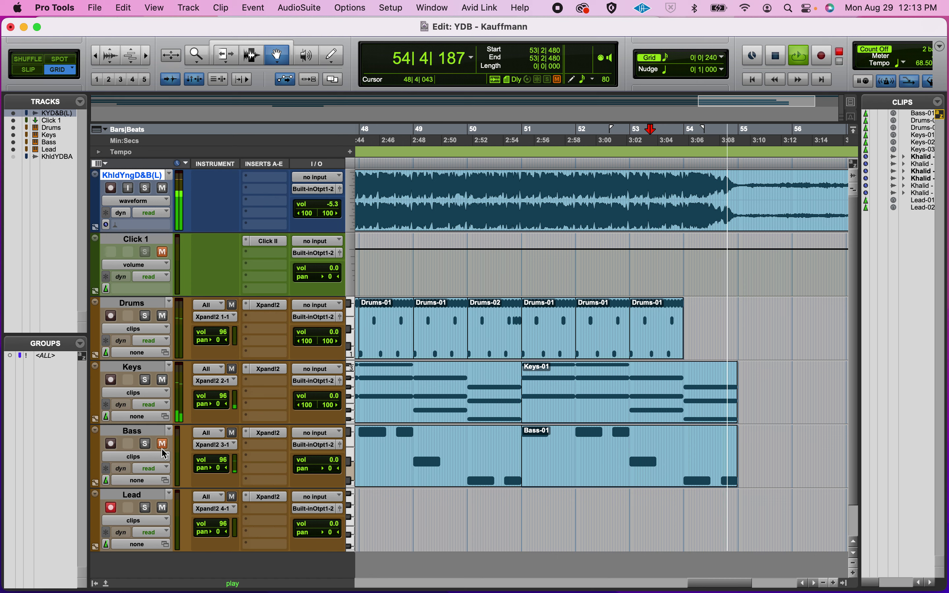
{"action": "key", "text": "space"}
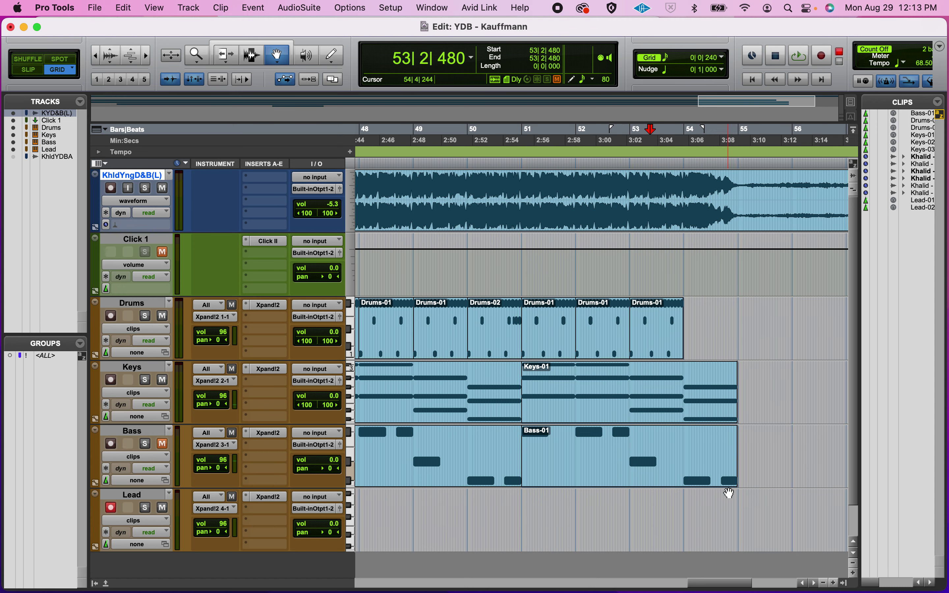
Step: Delete the last Bass note at 54|4 in the MIDI Editor, then close the editor
{"action": "double_click", "coordinate": [717, 469]}
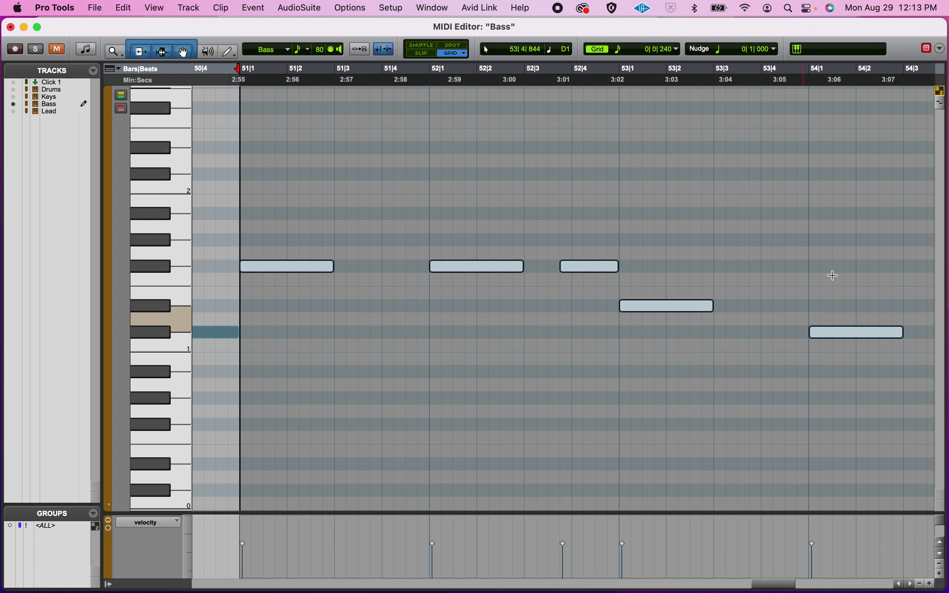
{"action": "left_click", "coordinate": [856, 220]}
{"action": "left_click", "coordinate": [858, 333]}
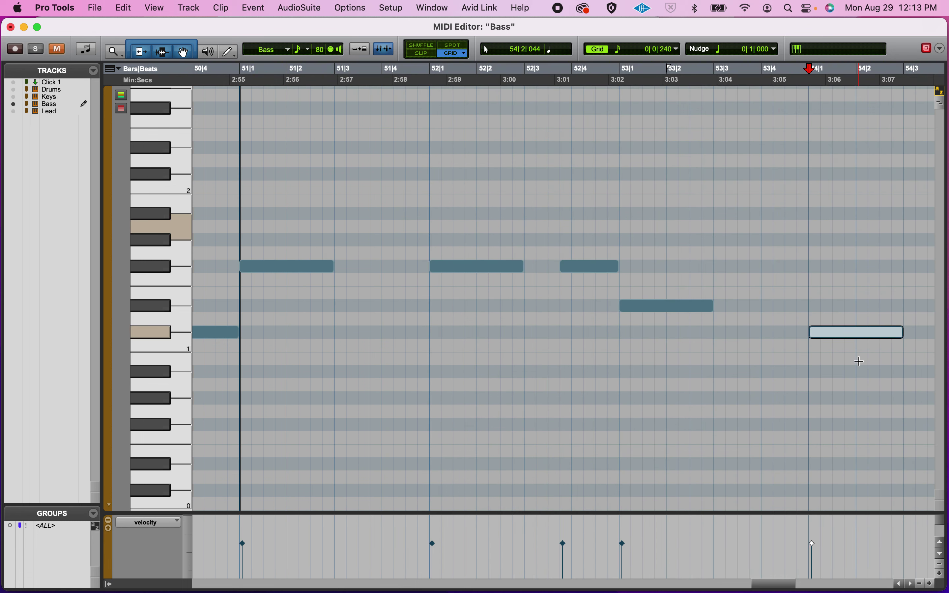
{"action": "scroll", "coordinate": [858, 360], "scroll_direction": "up", "scroll_amount": 3}
{"action": "scroll", "coordinate": [857, 360], "scroll_direction": "right", "scroll_amount": 3}
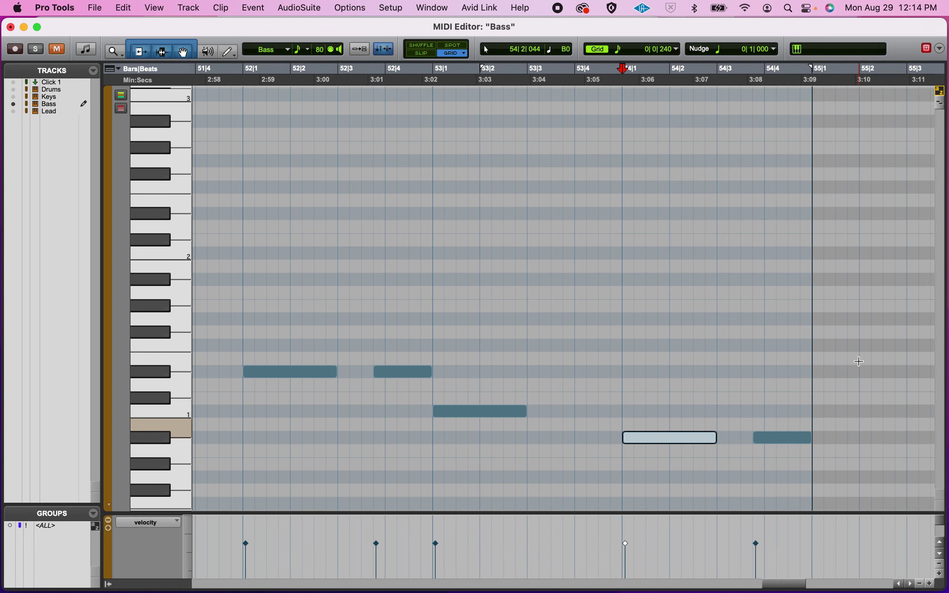
{"action": "left_click_drag", "start_coordinate": [752, 395], "coordinate": [796, 481]}
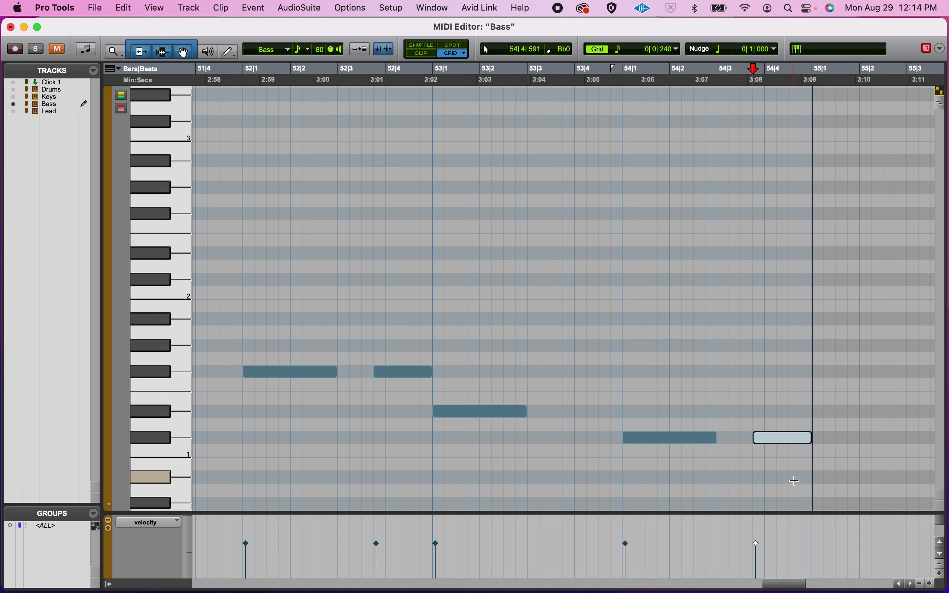
{"action": "key", "text": "Delete"}
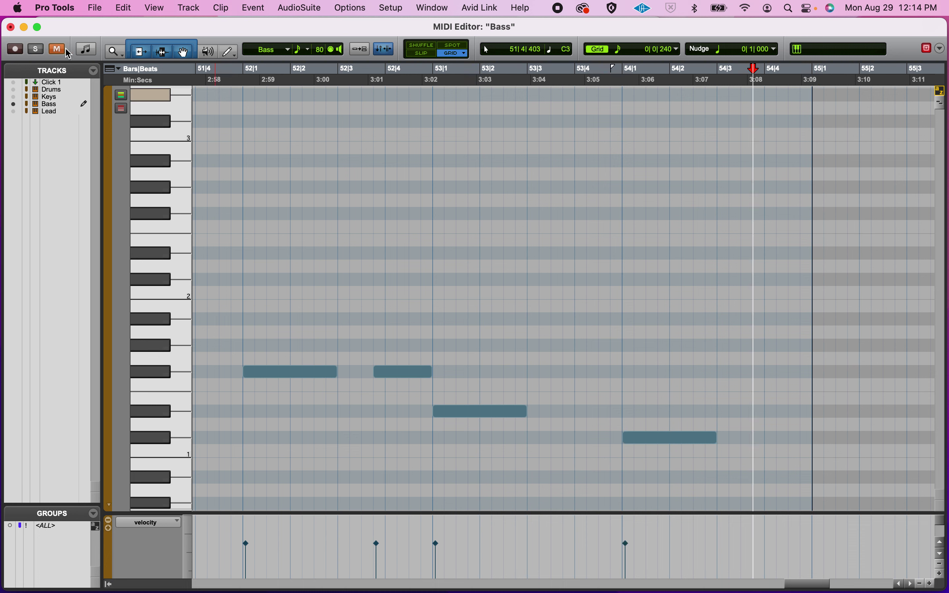
{"action": "left_click", "coordinate": [11, 28]}
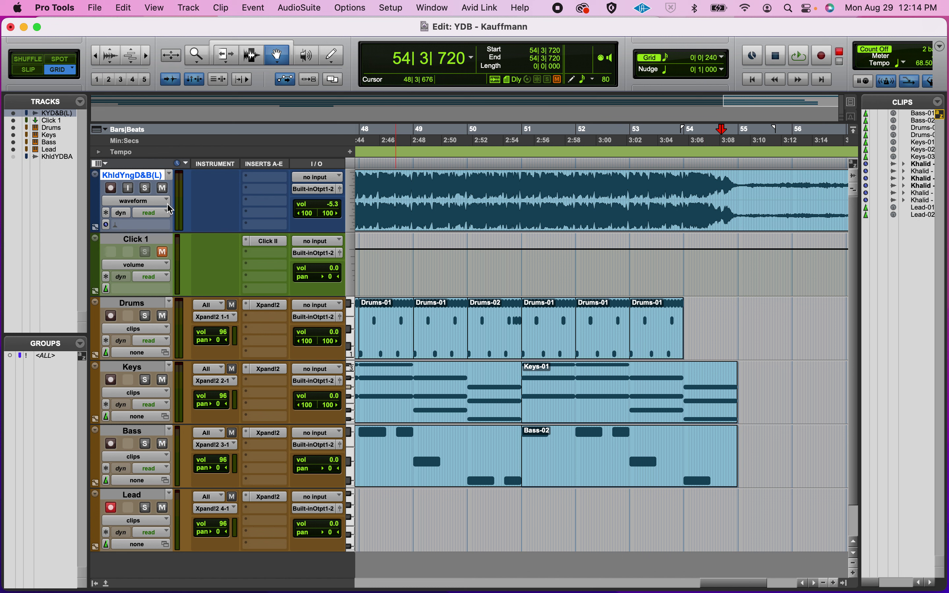
Step: Play the ending from bar 53|2, then stop
{"action": "left_click", "coordinate": [646, 164]}
{"action": "key", "text": "space"}
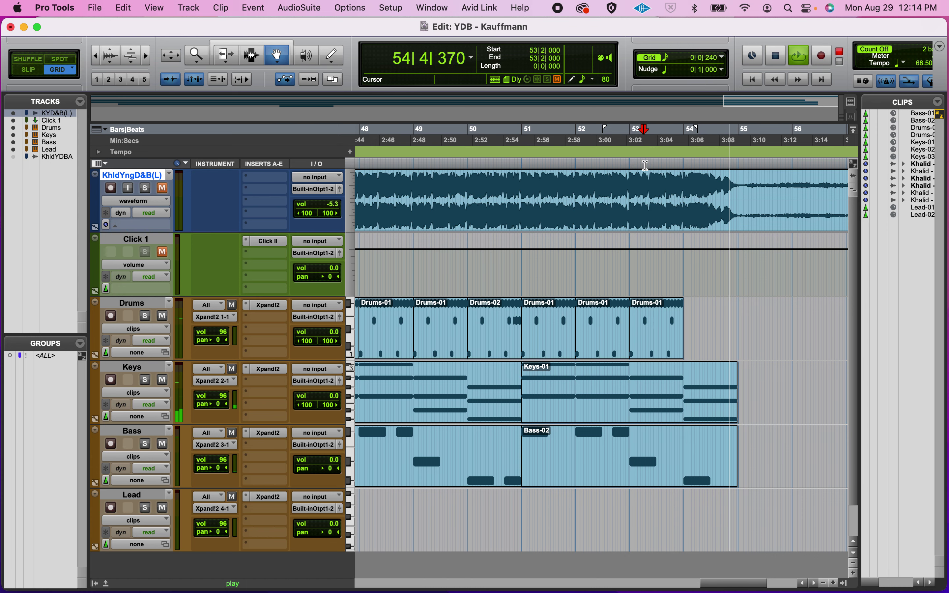
{"action": "key", "text": "space"}
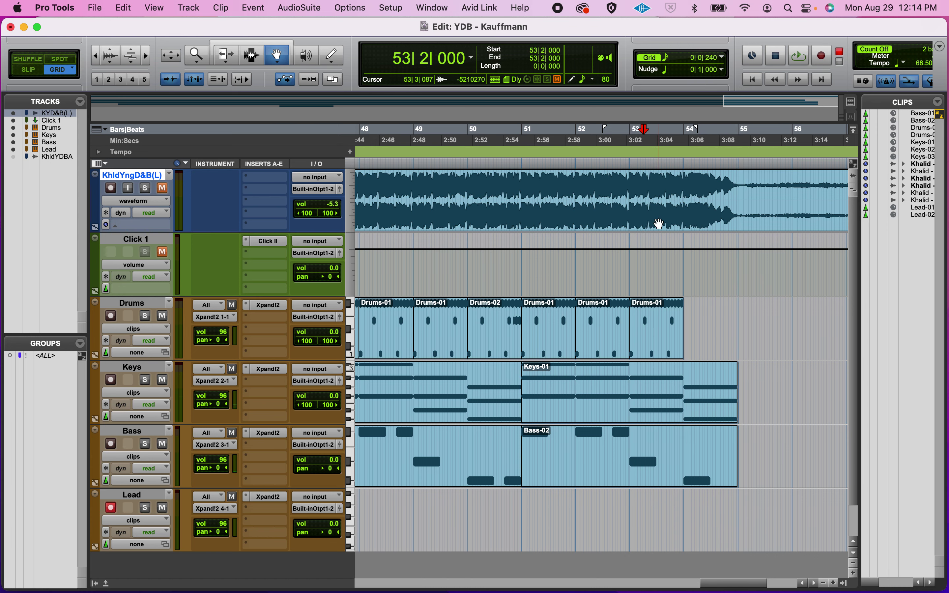
Step: Zoom out to the earlier bars and select the Lead-02 clip at bars 15–19
{"action": "key", "text": "super+bracketleft"}
{"action": "scroll", "coordinate": [659, 224], "scroll_direction": "left", "scroll_amount": 10}
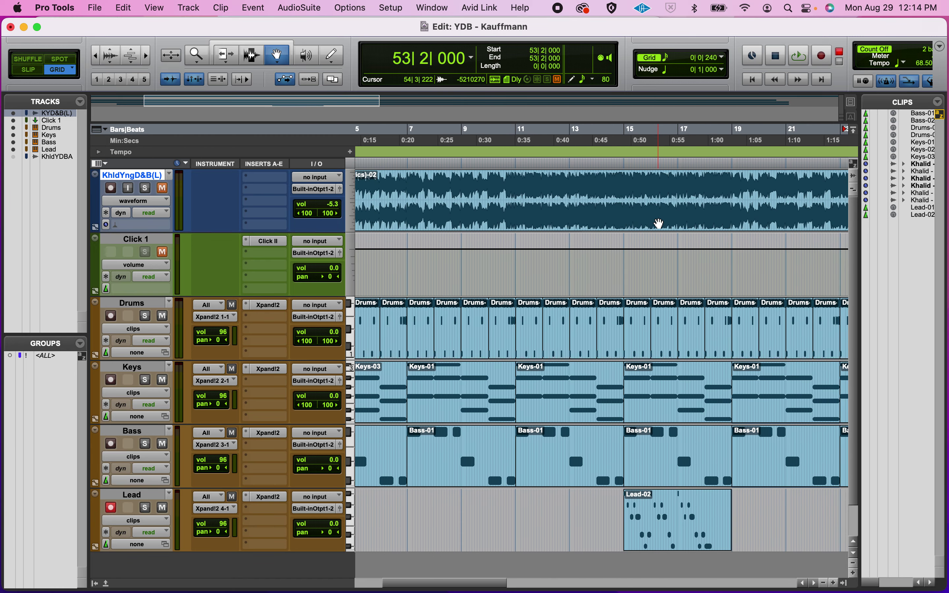
{"action": "scroll", "coordinate": [659, 224], "scroll_direction": "right", "scroll_amount": 4}
{"action": "scroll", "coordinate": [658, 223], "scroll_direction": "down", "scroll_amount": 3}
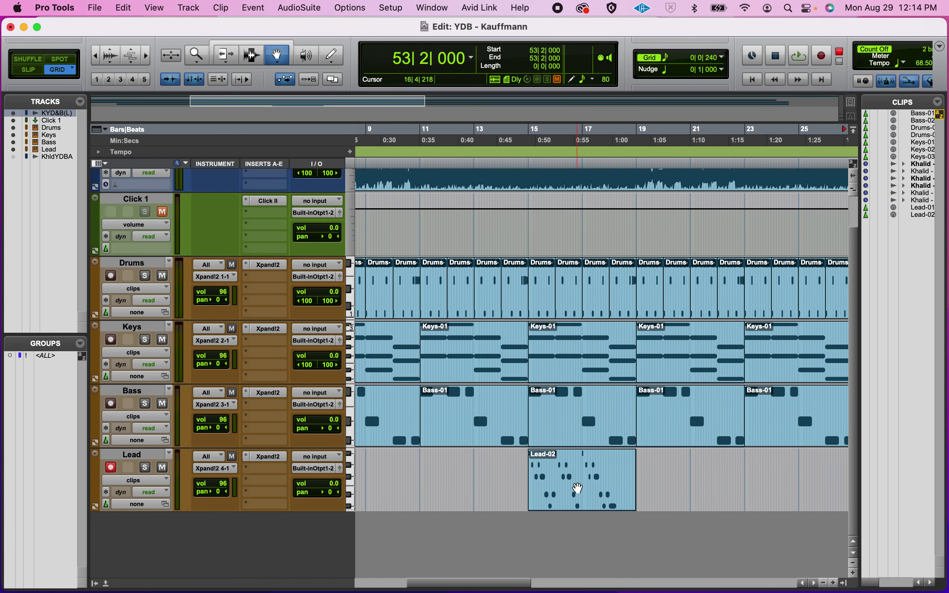
{"action": "left_click", "coordinate": [578, 488]}
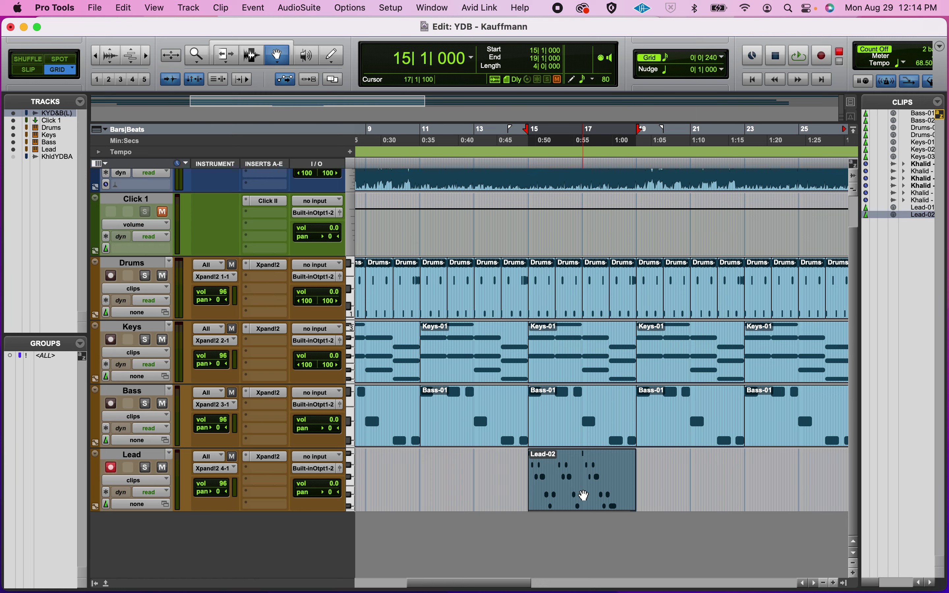
Step: Place a copy of Lead-02 near bar 22 and audition it around bars 21–24
{"action": "scroll", "coordinate": [582, 494], "scroll_direction": "right", "scroll_amount": 2}
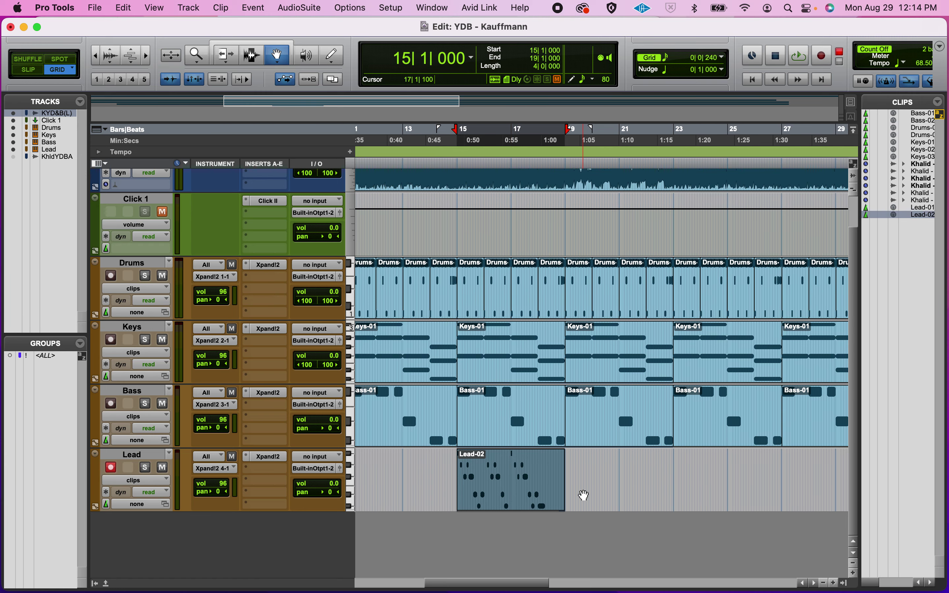
{"action": "left_click_drag", "start_coordinate": [584, 495], "coordinate": [700, 497]}
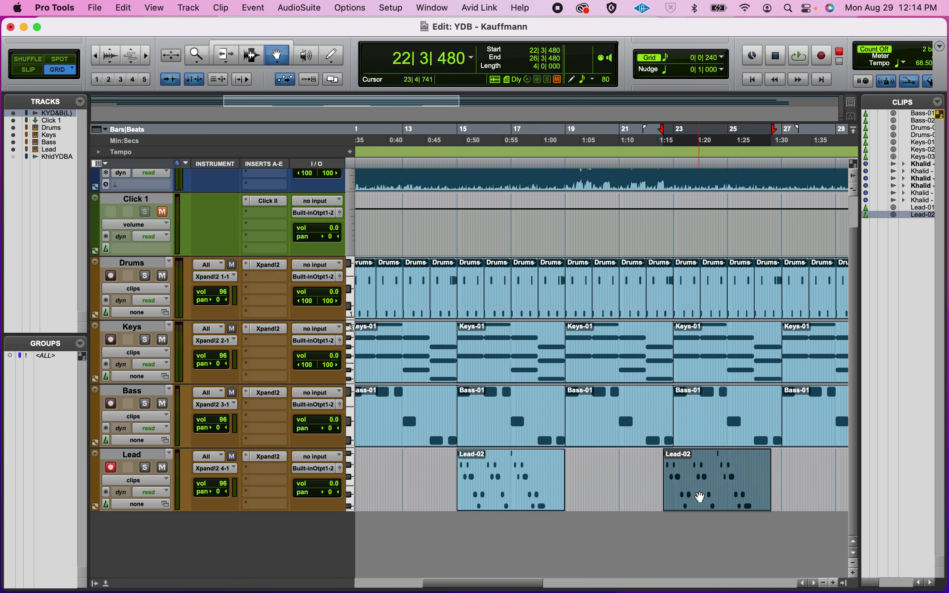
{"action": "left_click", "coordinate": [697, 157]}
{"action": "key", "text": "space"}
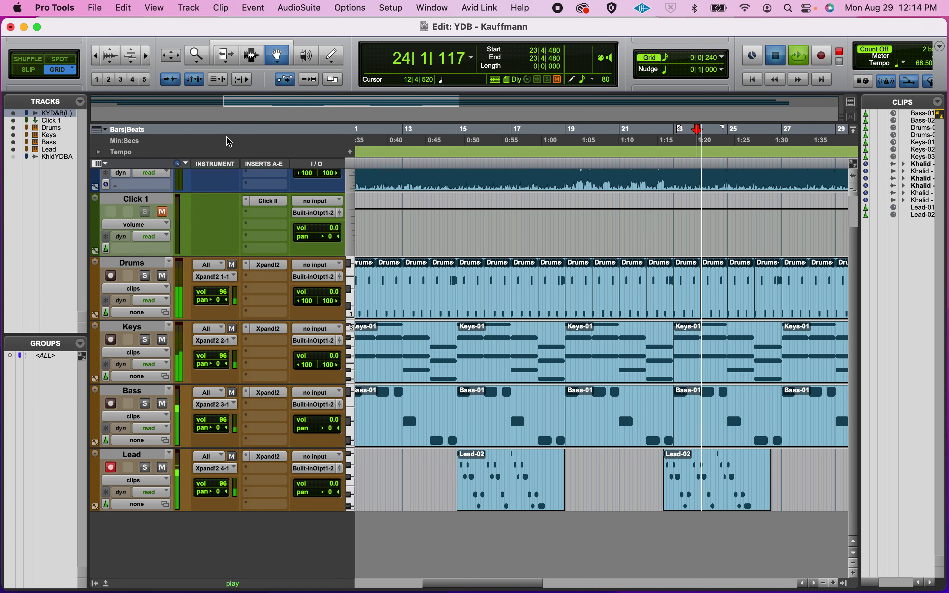
{"action": "key", "text": "space"}
{"action": "scroll", "coordinate": [230, 142], "scroll_direction": "up", "scroll_amount": 1}
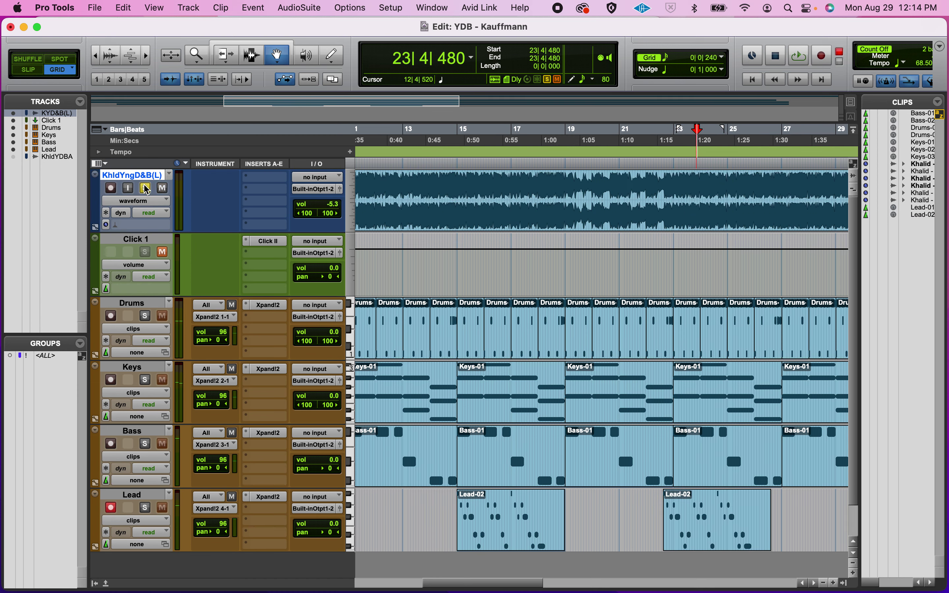
{"action": "left_click", "coordinate": [665, 190]}
{"action": "key", "text": "space"}
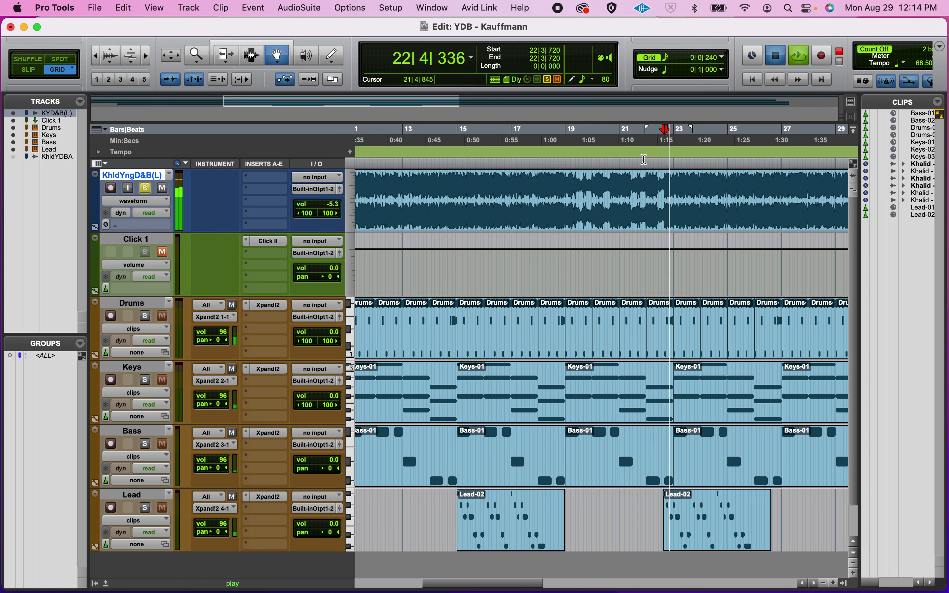
{"action": "left_click", "coordinate": [642, 159]}
{"action": "left_click", "coordinate": [675, 161]}
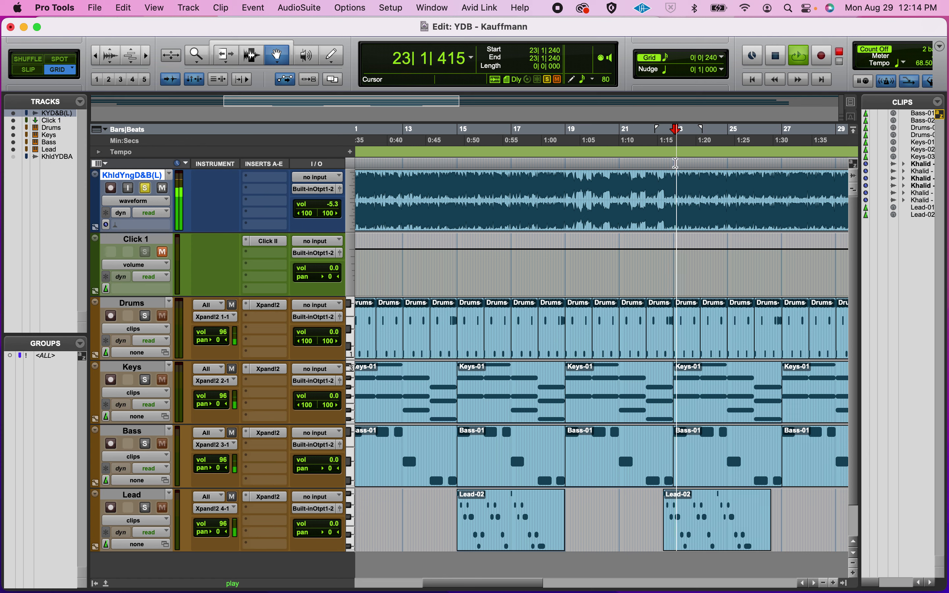
{"action": "left_click", "coordinate": [716, 162]}
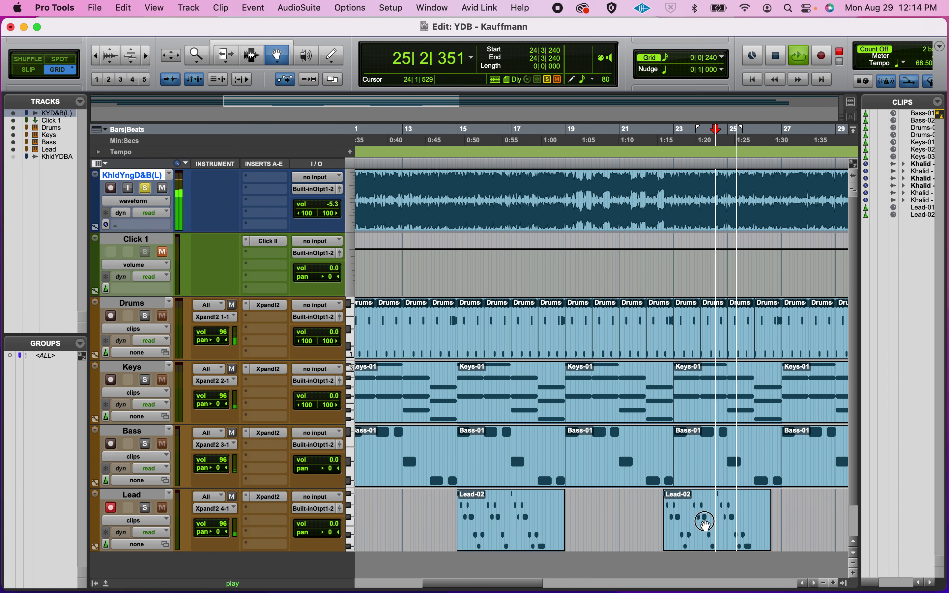
Step: Move the Lead-02 copy to bars 31–35 and toggle the Lead track's Solo on and off
{"action": "left_click_drag", "start_coordinate": [701, 523], "coordinate": [825, 514]}
{"action": "scroll", "coordinate": [825, 514], "scroll_direction": "right", "scroll_amount": 5}
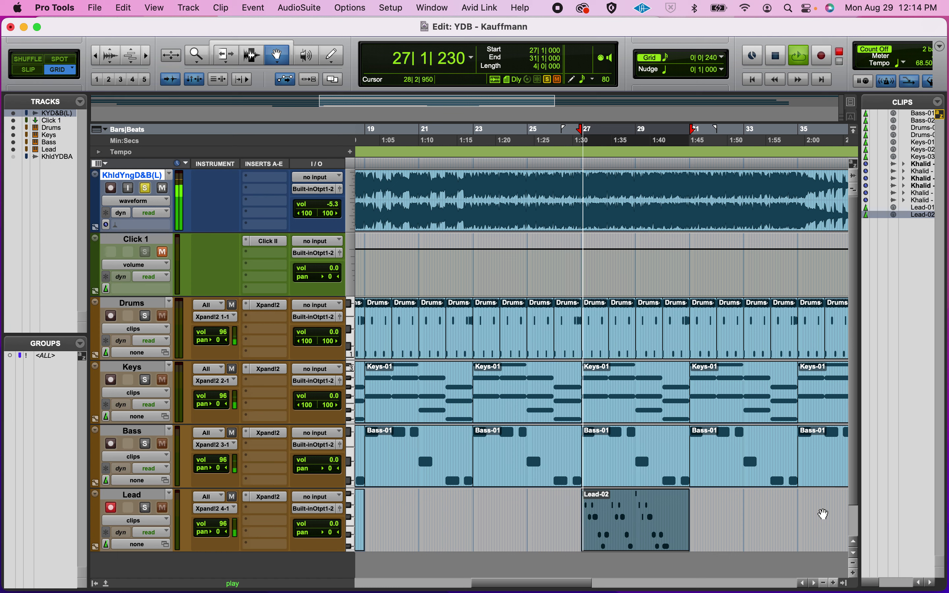
{"action": "left_click_drag", "start_coordinate": [632, 540], "coordinate": [733, 540]}
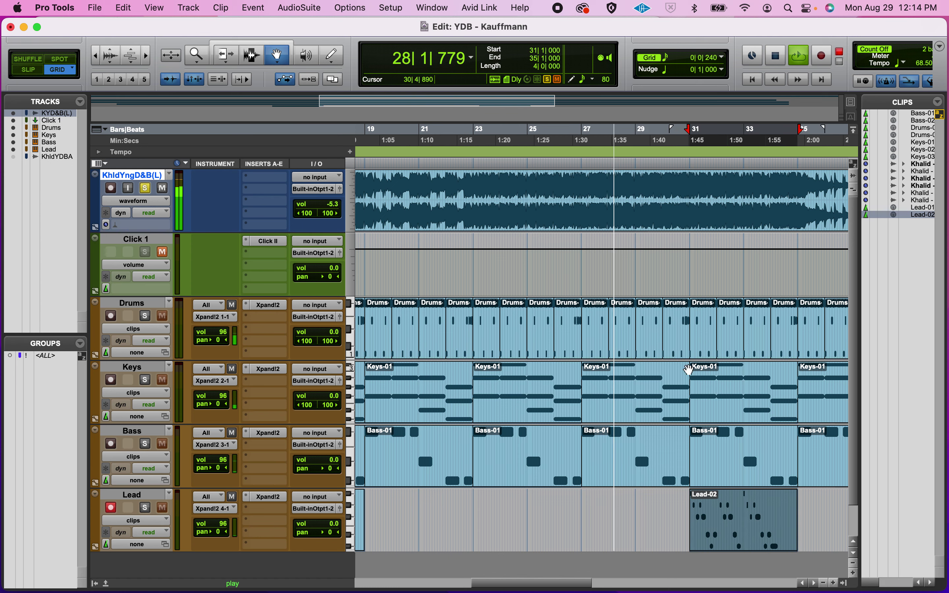
{"action": "left_click", "coordinate": [685, 162]}
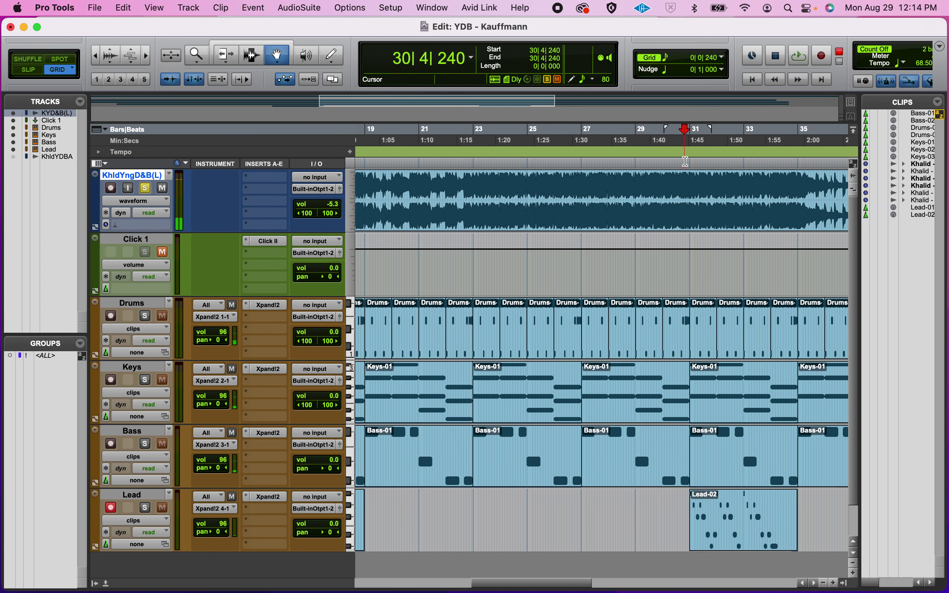
{"action": "left_click", "coordinate": [146, 508]}
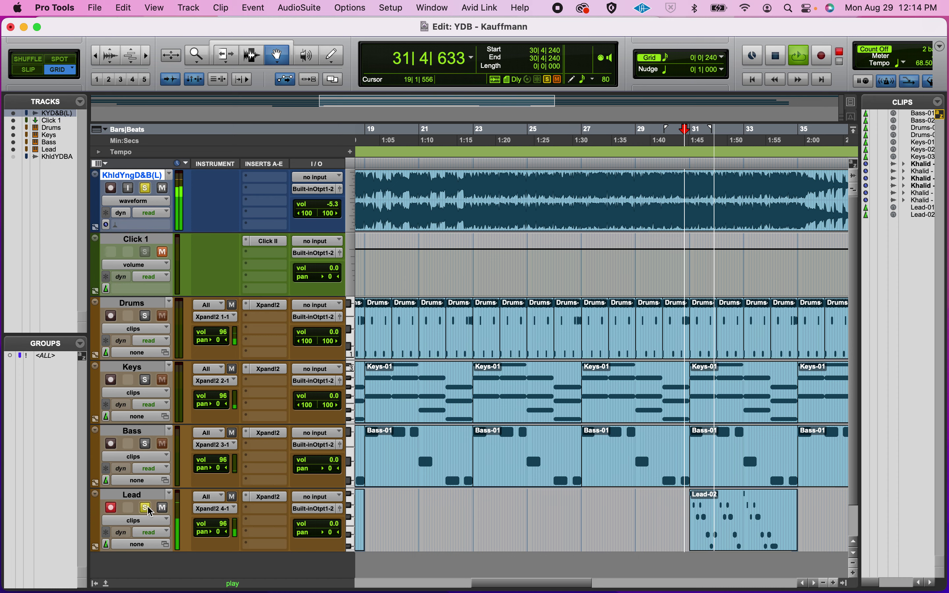
{"action": "left_click", "coordinate": [146, 508]}
{"action": "scroll", "coordinate": [394, 389], "scroll_direction": "right", "scroll_amount": 6}
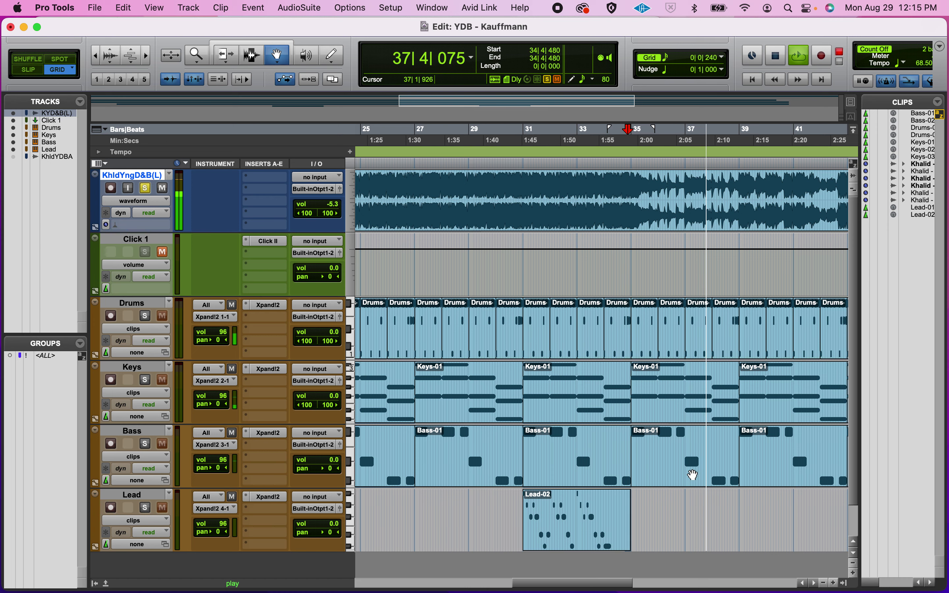
{"action": "scroll", "coordinate": [693, 476], "scroll_direction": "right", "scroll_amount": 5}
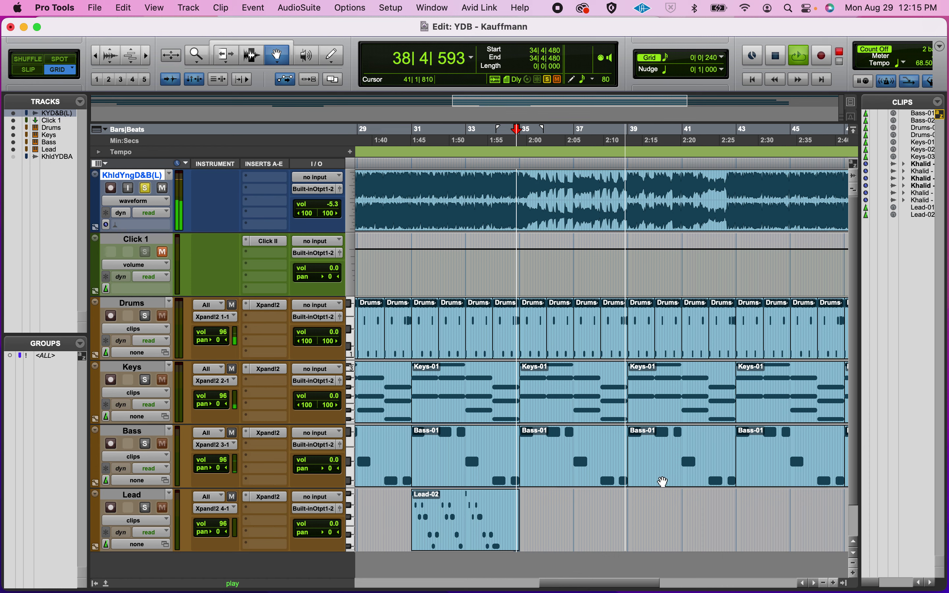
Step: Audition the song without the Bass-01 clip at bar 35, then undo to restore it
{"action": "key", "text": "space"}
{"action": "left_click", "coordinate": [590, 478]}
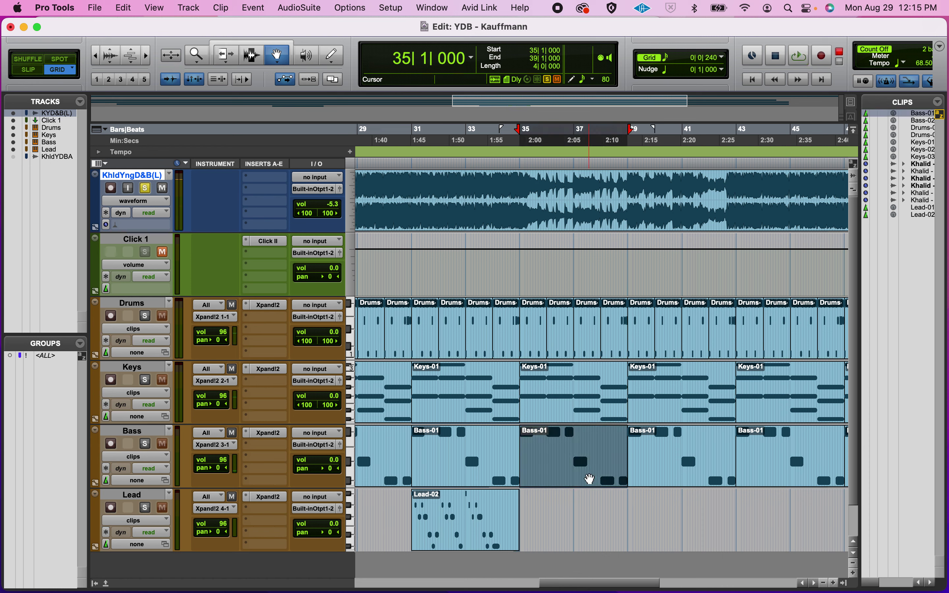
{"action": "key", "text": "Delete"}
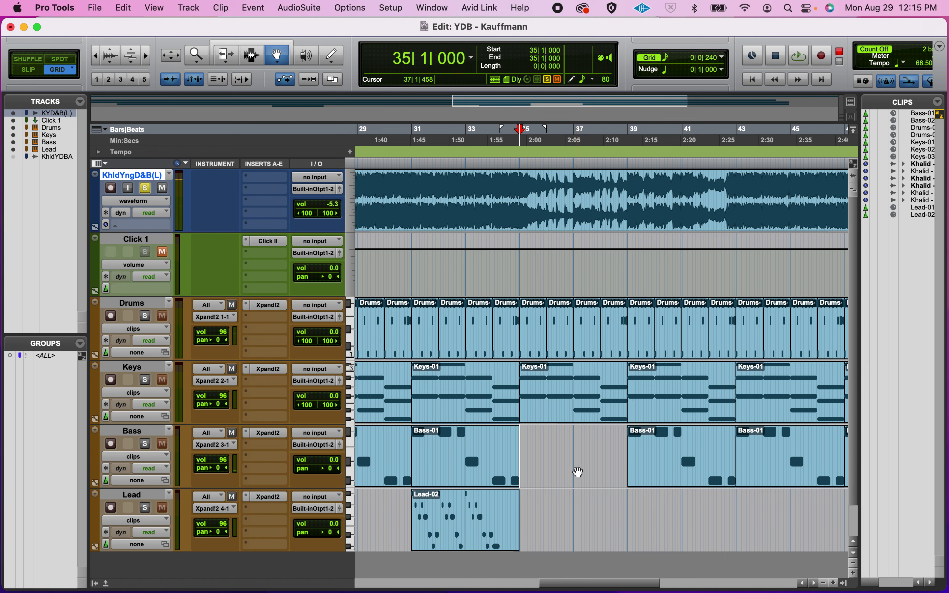
{"action": "key", "text": "space"}
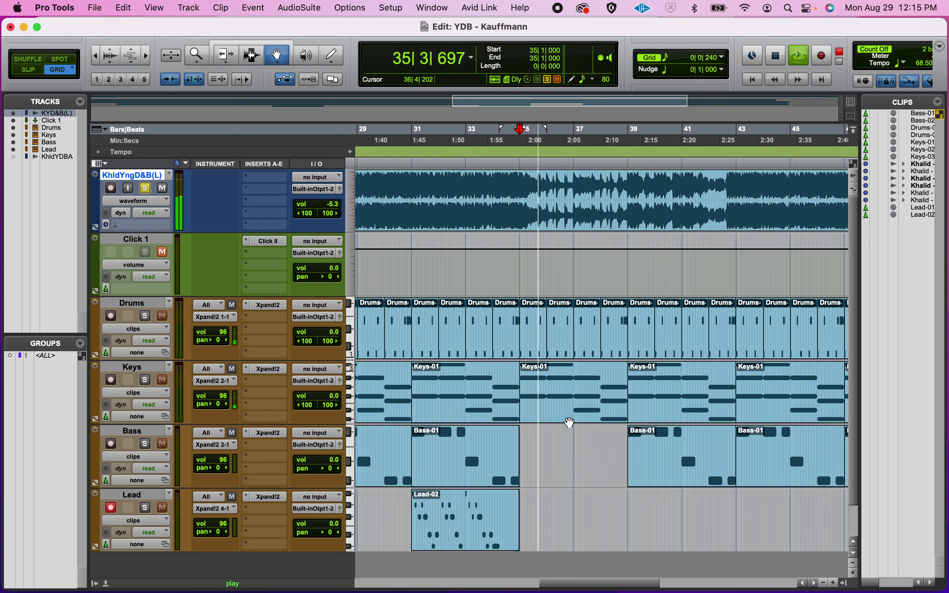
{"action": "key", "text": "space"}
{"action": "key", "text": "super+z"}
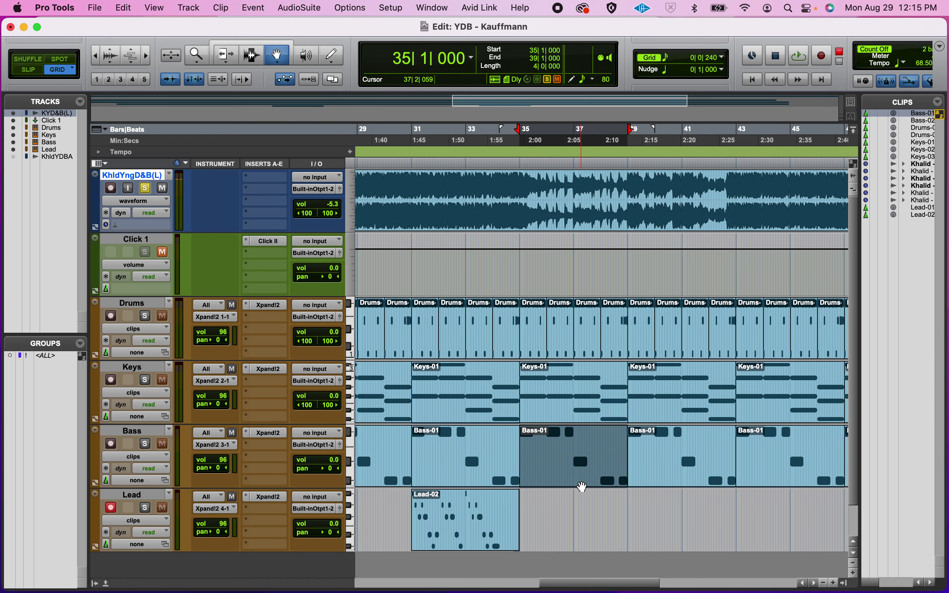
Step: In the MIDI Editor, delete the bass notes after the clip's first note, then return to the arrangement
{"action": "double_click", "coordinate": [582, 486]}
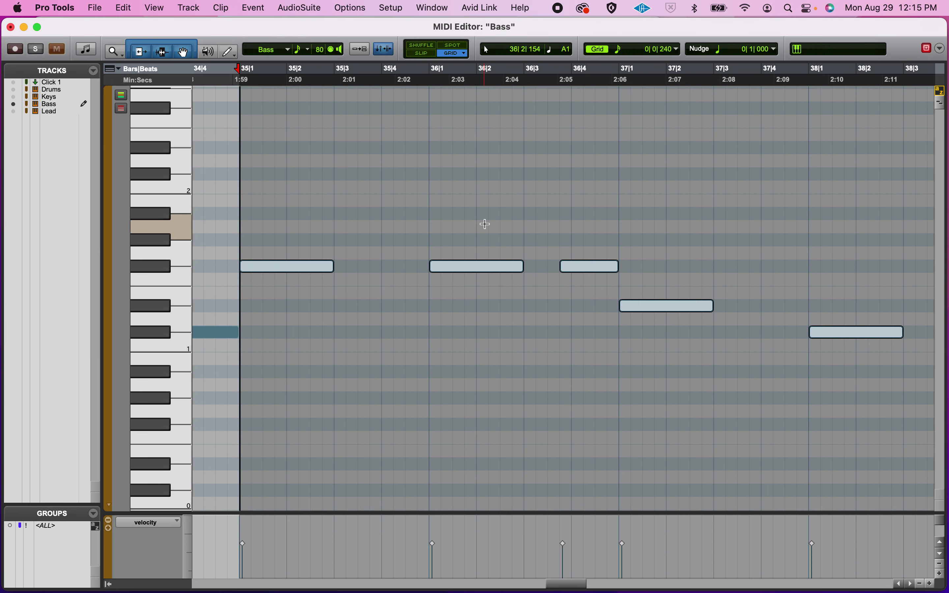
{"action": "key", "text": "super+bracketleft"}
{"action": "left_click_drag", "start_coordinate": [502, 216], "coordinate": [768, 373]}
{"action": "key", "text": "Delete"}
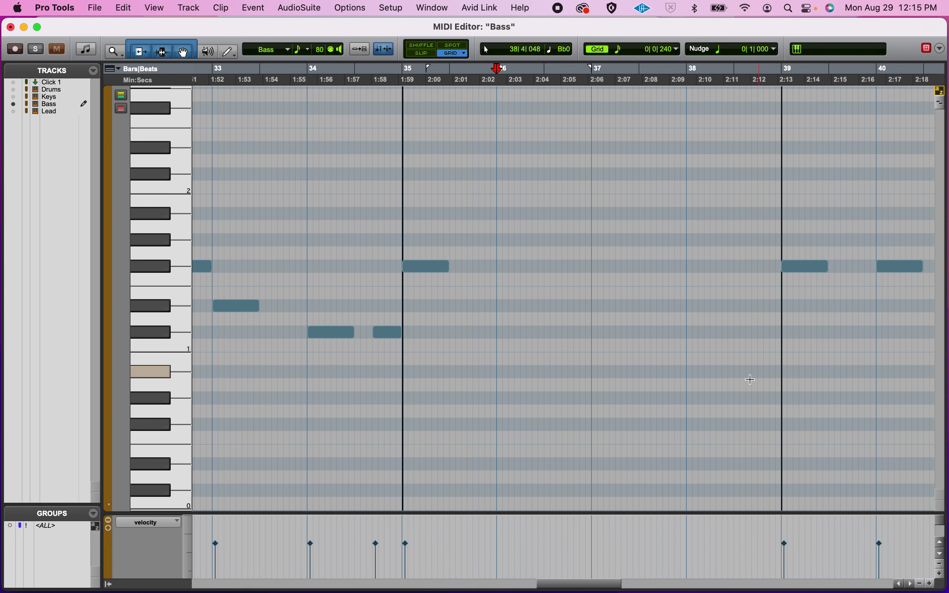
{"action": "left_click", "coordinate": [9, 26]}
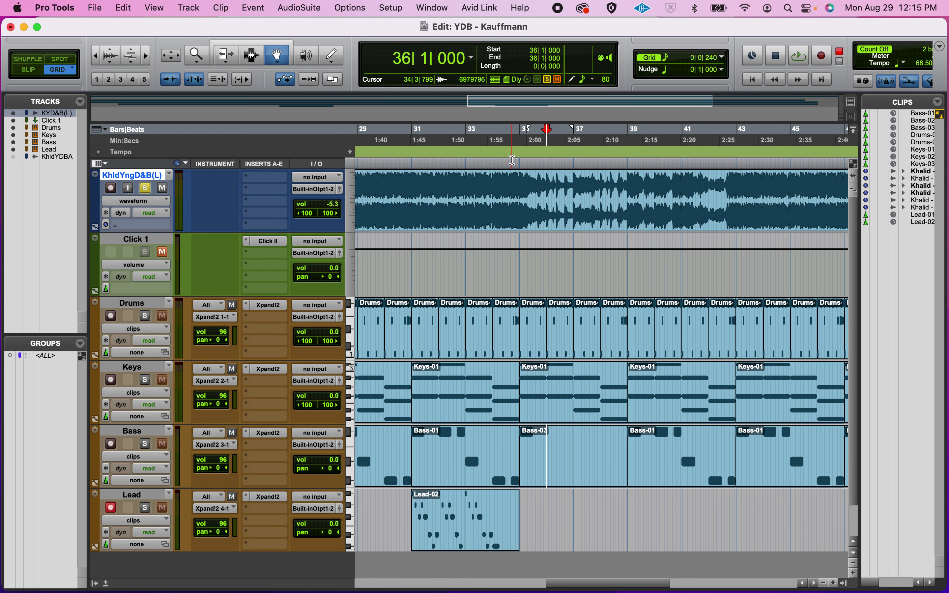
{"action": "left_click", "coordinate": [512, 161]}
{"action": "key", "text": "space"}
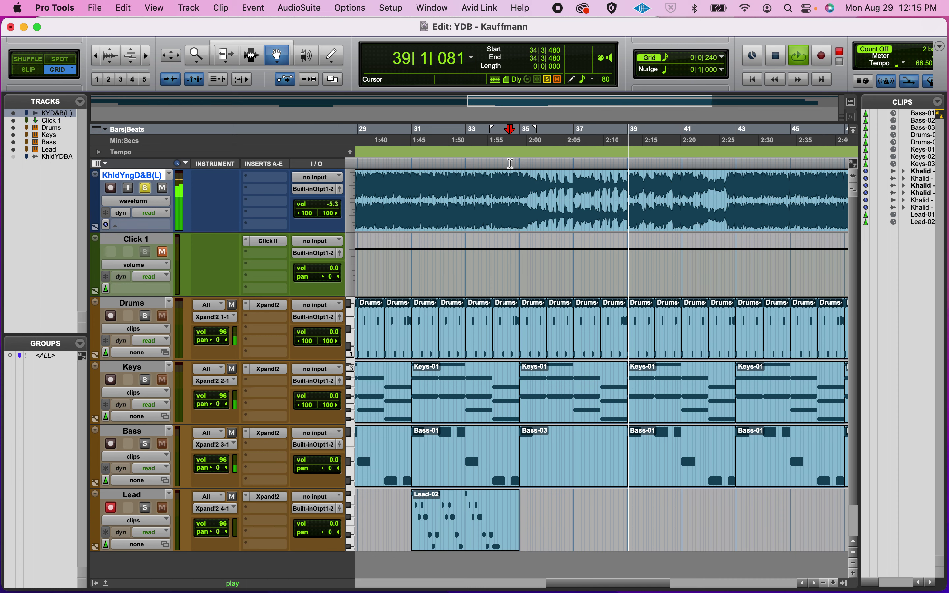
{"action": "scroll", "coordinate": [705, 412], "scroll_direction": "right", "scroll_amount": 3}
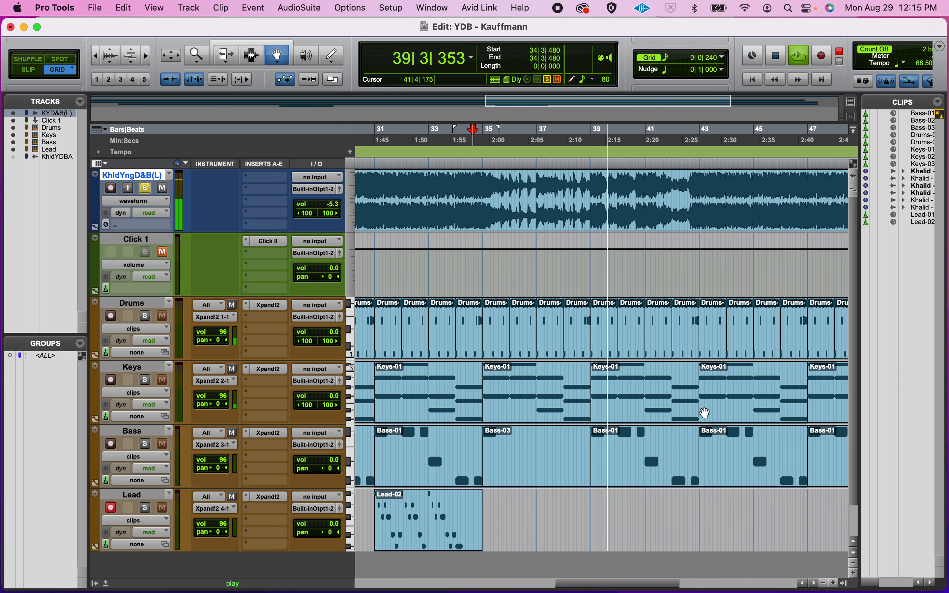
{"action": "scroll", "coordinate": [705, 412], "scroll_direction": "right", "scroll_amount": 8}
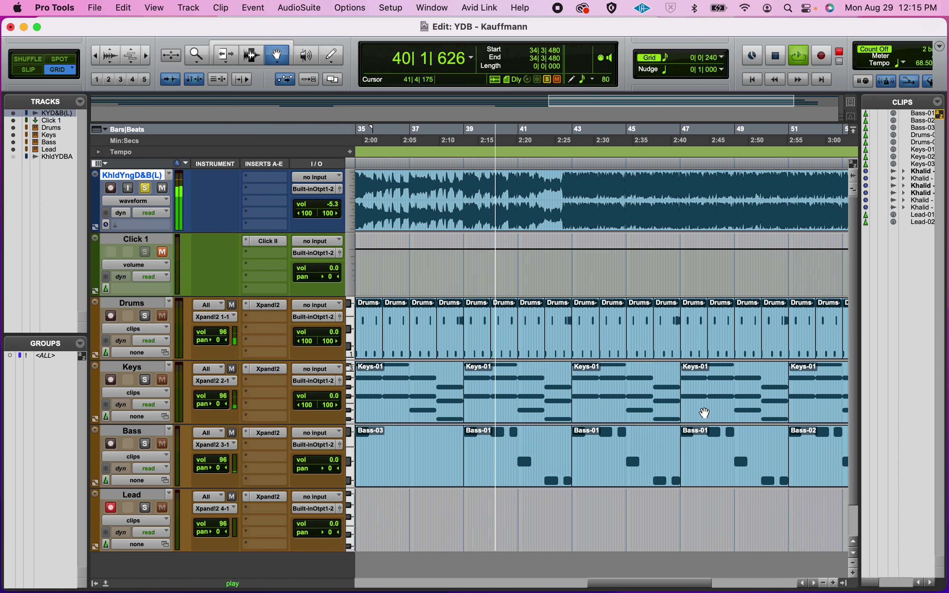
{"action": "key", "text": "space"}
{"action": "left_click", "coordinate": [607, 451]}
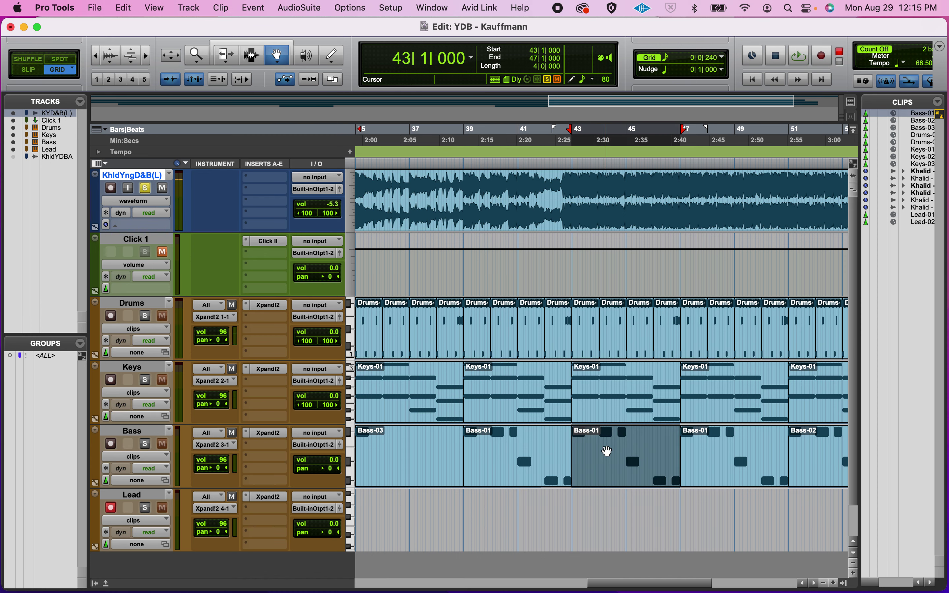
{"action": "key", "text": "space"}
{"action": "left_click", "coordinate": [729, 457]}
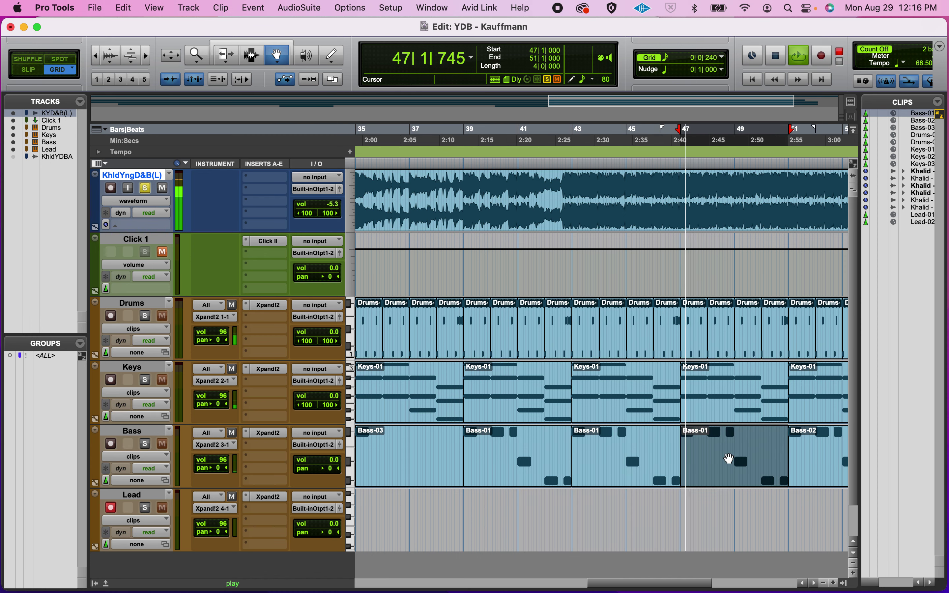
{"action": "key", "text": "space"}
Step: Duplicate the Lead-02 clip at bars 31–35 and move the copy to around bar 47
{"action": "scroll", "coordinate": [730, 458], "scroll_direction": "down", "scroll_amount": 3}
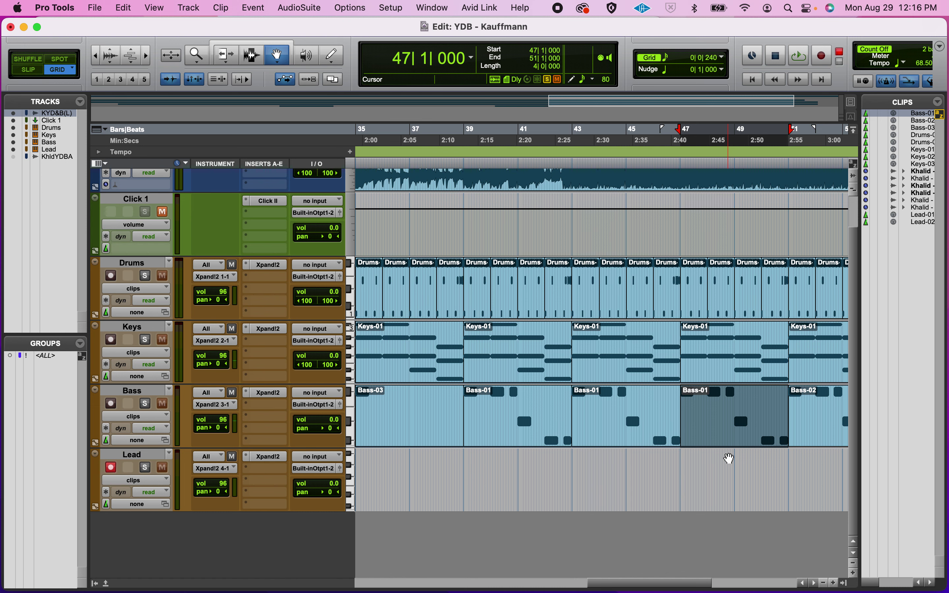
{"action": "scroll", "coordinate": [729, 458], "scroll_direction": "left", "scroll_amount": 5}
{"action": "left_click", "coordinate": [428, 510]}
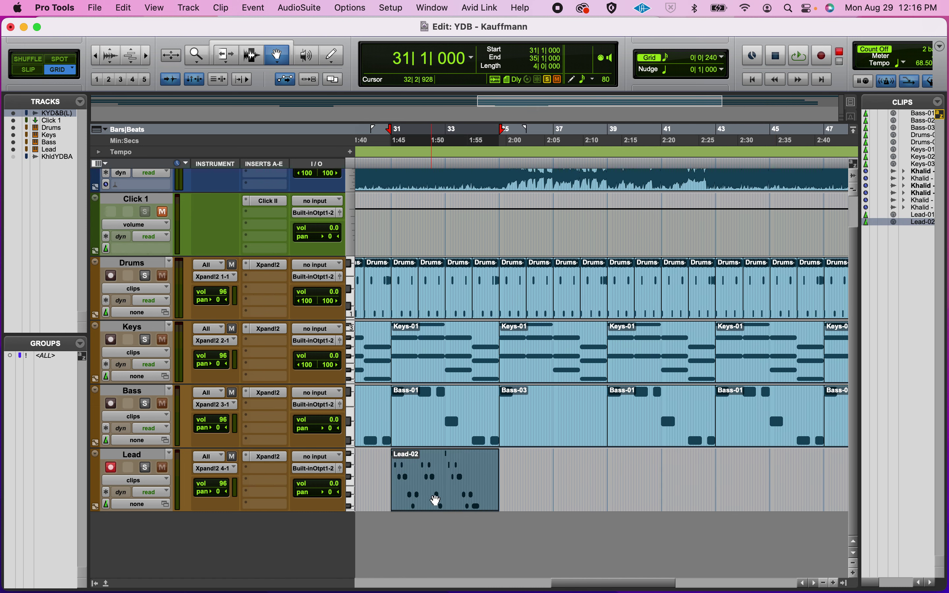
{"action": "key", "text": "super+d"}
{"action": "left_click_drag", "start_coordinate": [529, 482], "coordinate": [734, 493]}
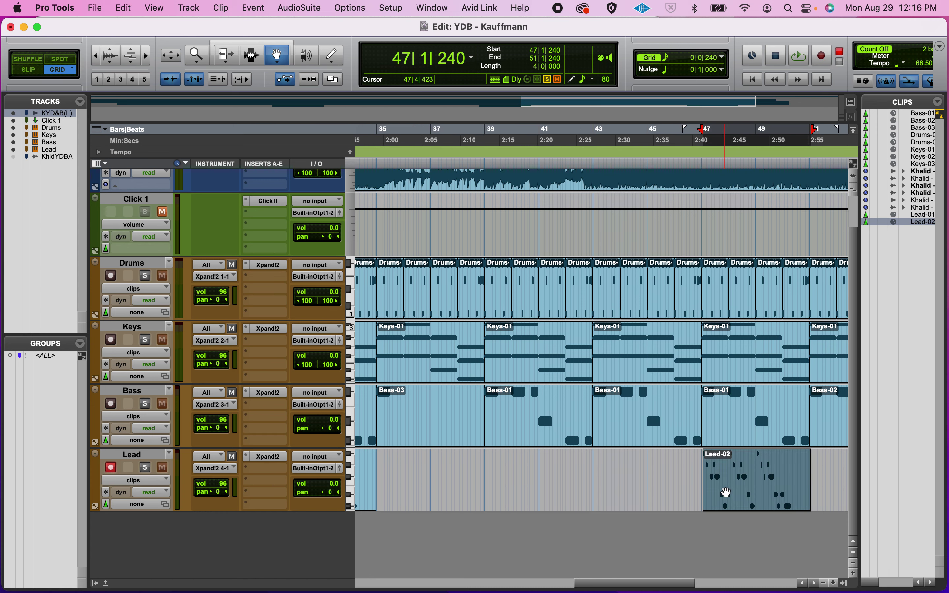
Step: Align the Lead-02 copy to start exactly at 47|1|000
{"action": "key", "text": "super+bracketright"}
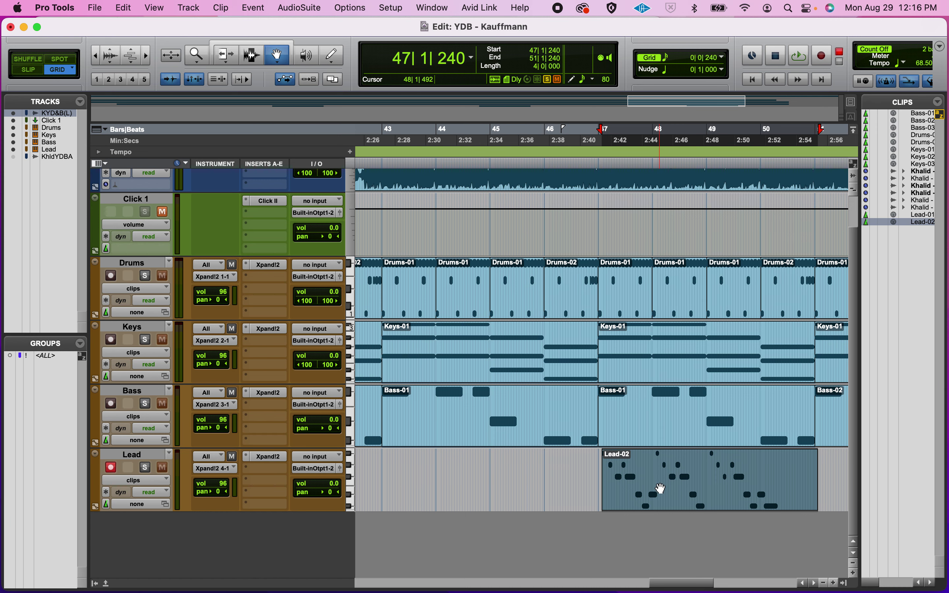
{"action": "key", "text": "super+bracketright"}
{"action": "key", "text": "super+bracketright"}
{"action": "left_click_drag", "start_coordinate": [660, 488], "coordinate": [649, 488]}
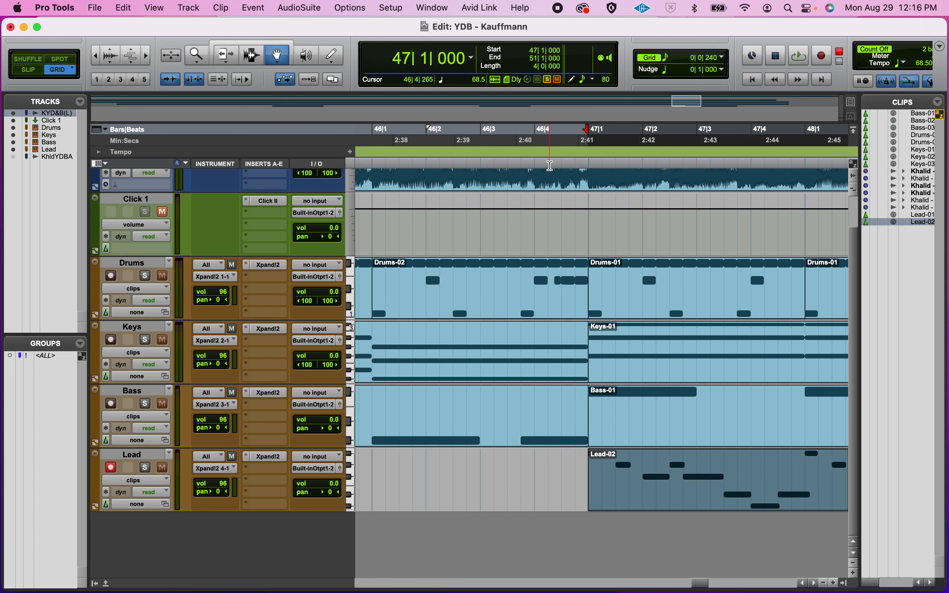
{"action": "key", "text": "super+bracketleft"}
{"action": "key", "text": "super+bracketleft"}
Step: Copy the Lead-02 clip at bar 47 so the new copy starts at bar 51
{"action": "key", "text": "space"}
{"action": "scroll", "coordinate": [619, 228], "scroll_direction": "up", "scroll_amount": 2}
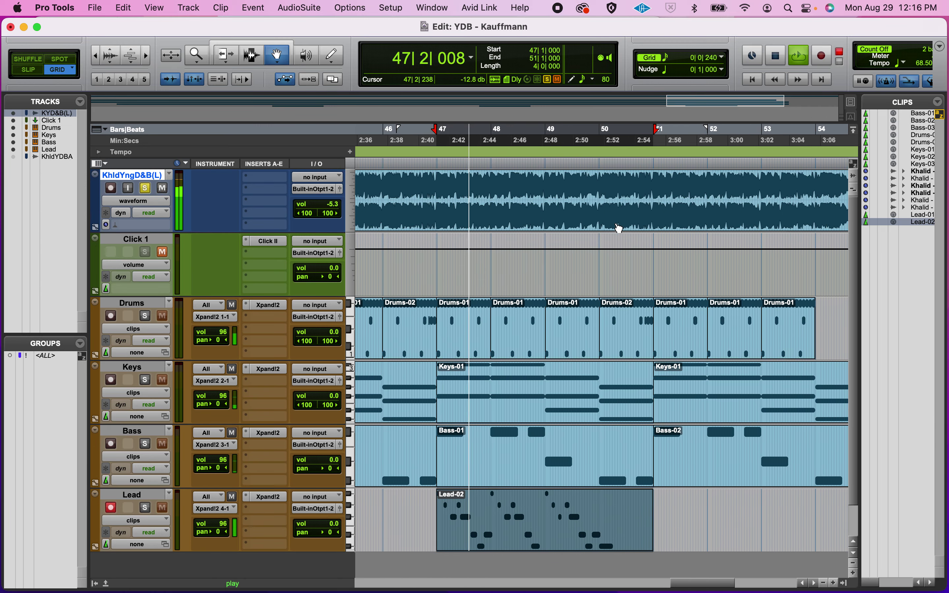
{"action": "scroll", "coordinate": [618, 228], "scroll_direction": "down", "scroll_amount": 2}
{"action": "left_click", "coordinate": [643, 416]}
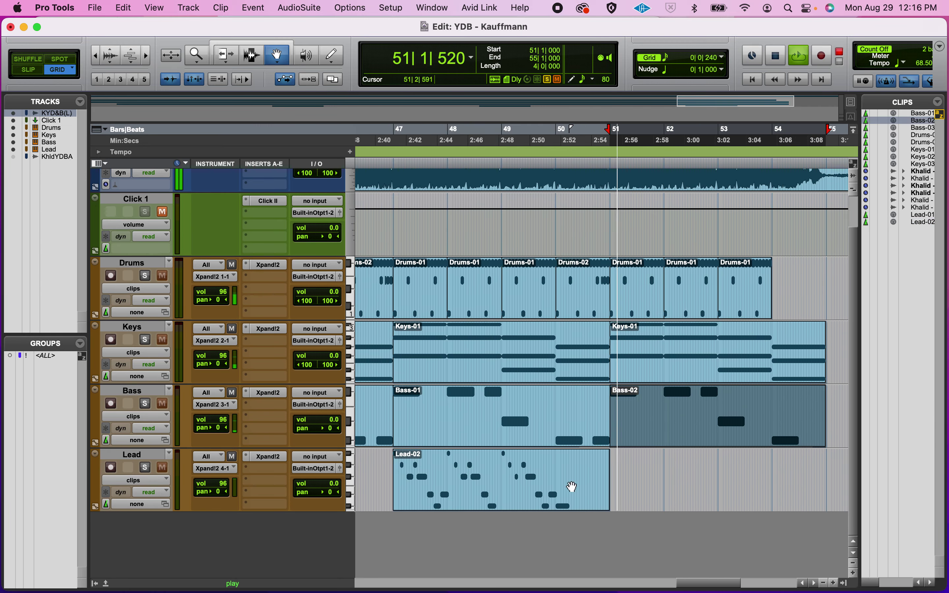
{"action": "left_click", "coordinate": [491, 496]}
{"action": "key", "text": "space"}
{"action": "left_click_drag", "start_coordinate": [491, 497], "coordinate": [708, 497], "text": "alt"}
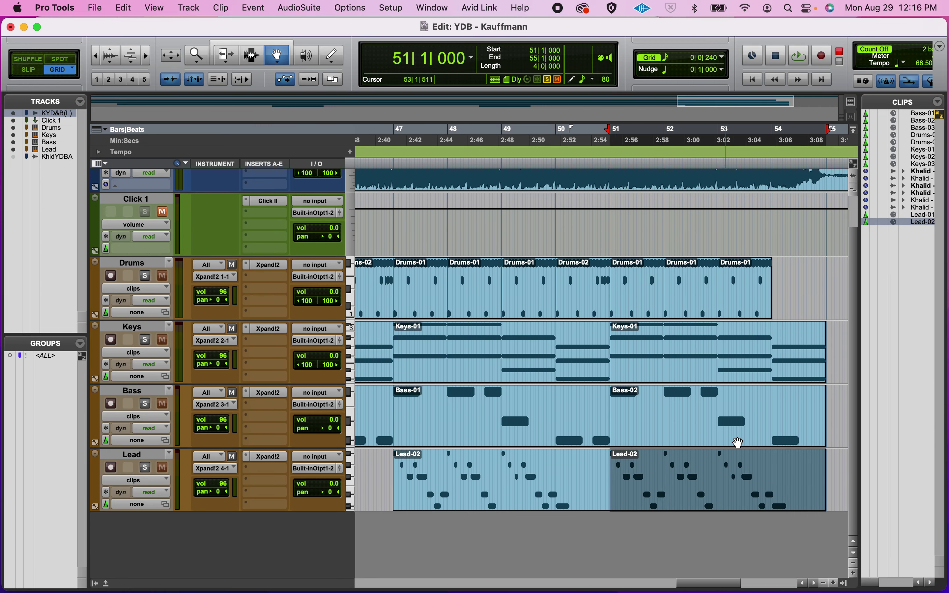
Step: Audition the new copy from bar 51 and from 53|3|480, then return to the song start
{"action": "key", "text": "space"}
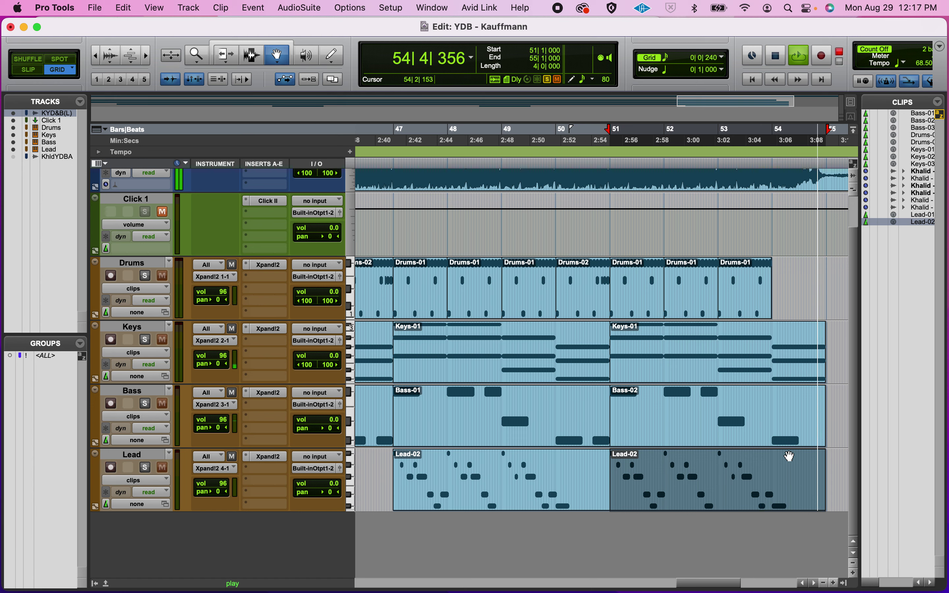
{"action": "key", "text": "space"}
{"action": "key", "text": "space"}
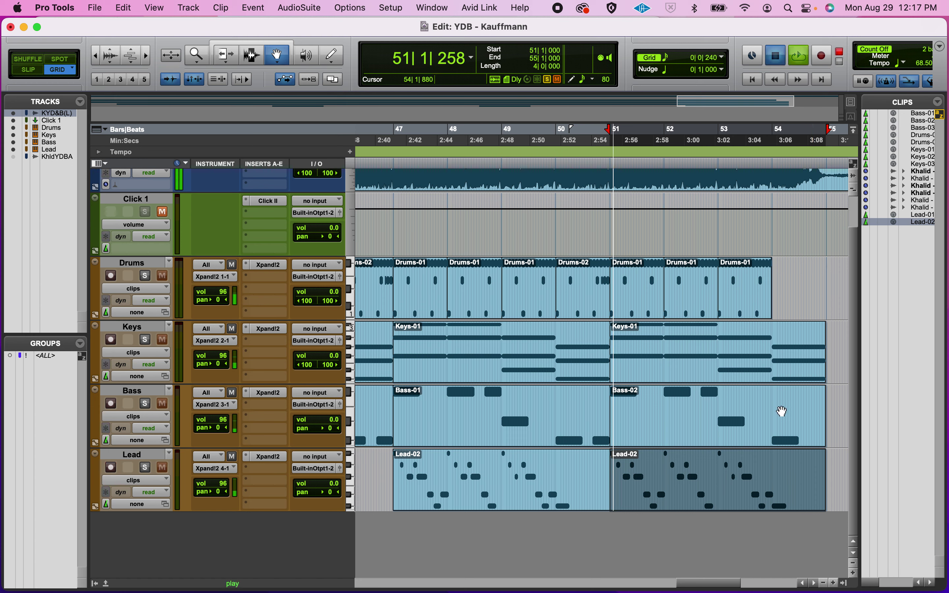
{"action": "key", "text": "space"}
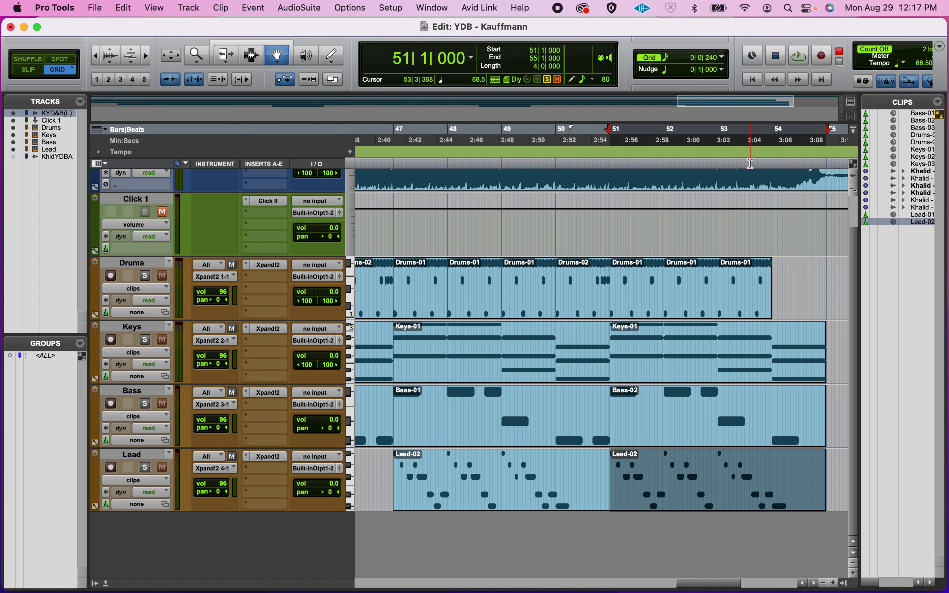
{"action": "left_click", "coordinate": [751, 163]}
{"action": "key", "text": "space"}
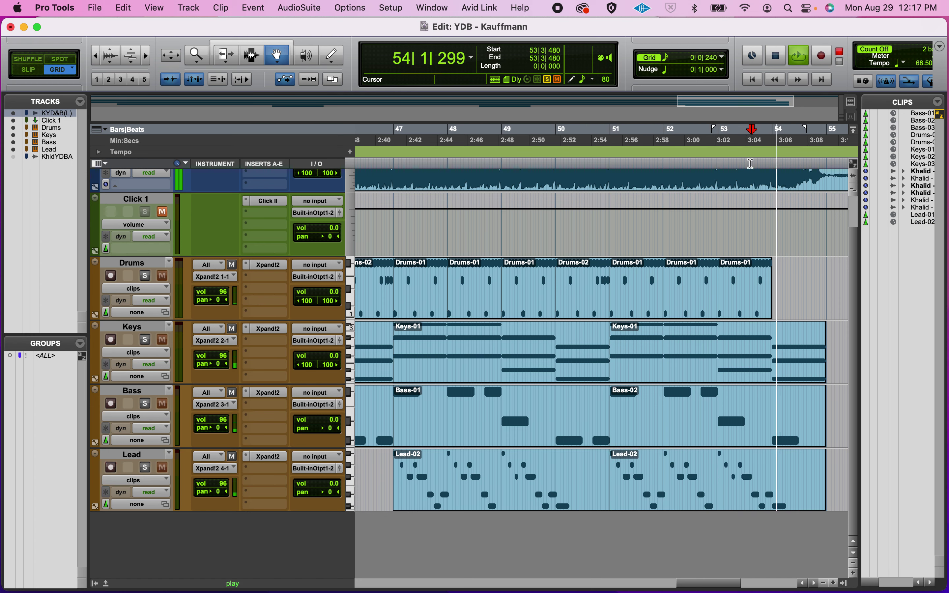
{"action": "key", "text": "space"}
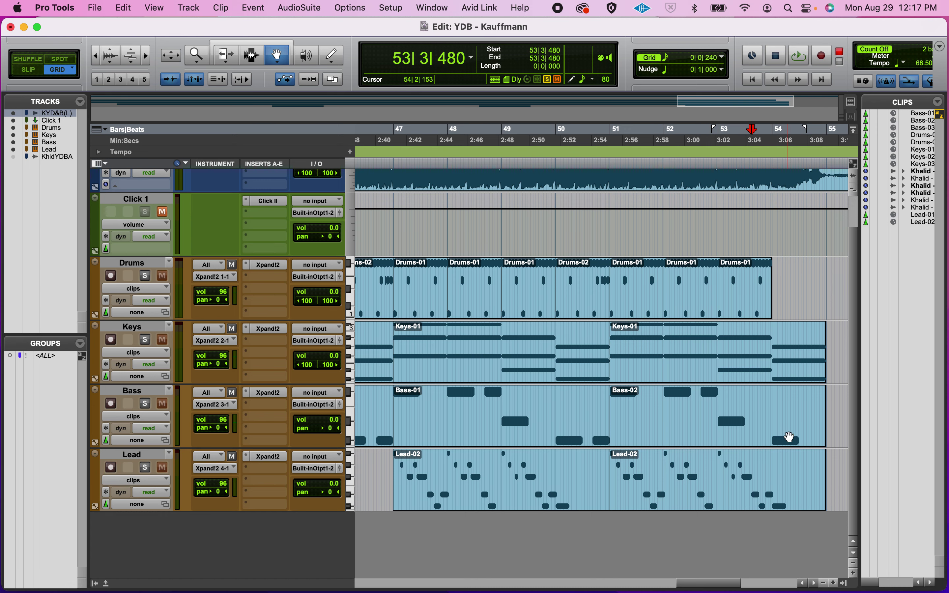
{"action": "scroll", "coordinate": [762, 435], "scroll_direction": "up", "scroll_amount": 2}
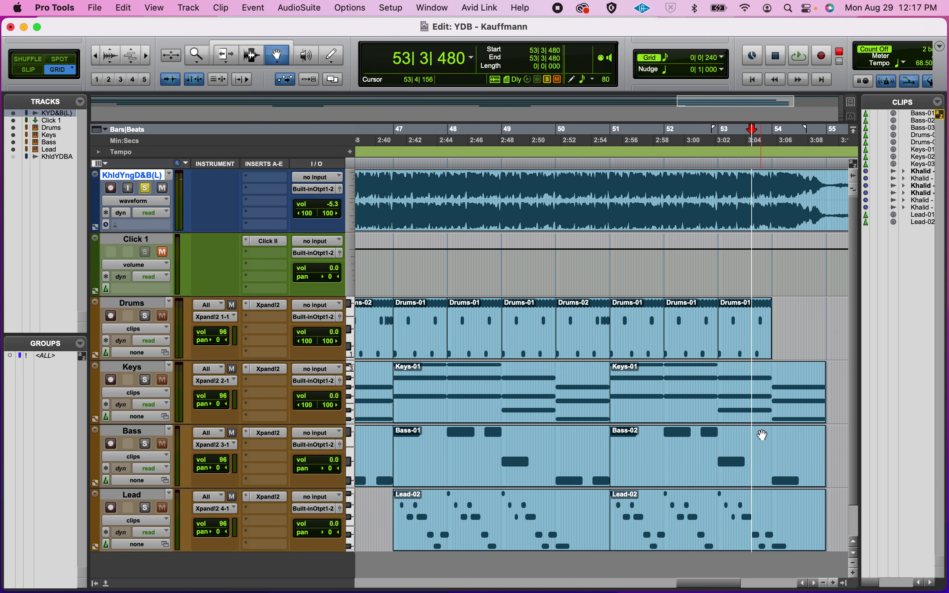
{"action": "key", "text": "super+bracketleft"}
{"action": "key", "text": "super+bracketleft"}
{"action": "key", "text": "Return"}
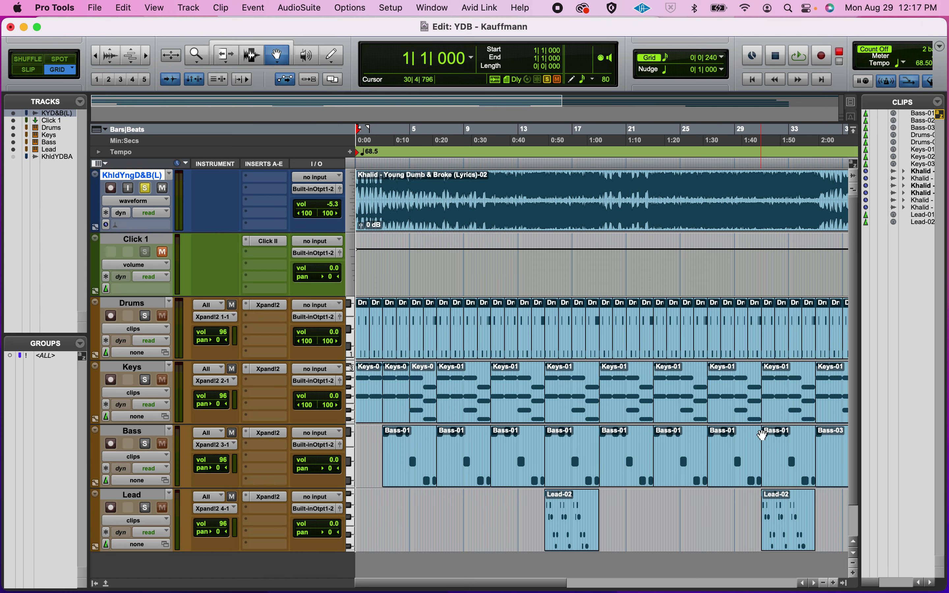
Step: Zoom out to the whole song and select the Lead-02 clips at bars 47 and 51 together
{"action": "key", "text": "super+bracketleft"}
{"action": "left_click", "coordinate": [468, 549]}
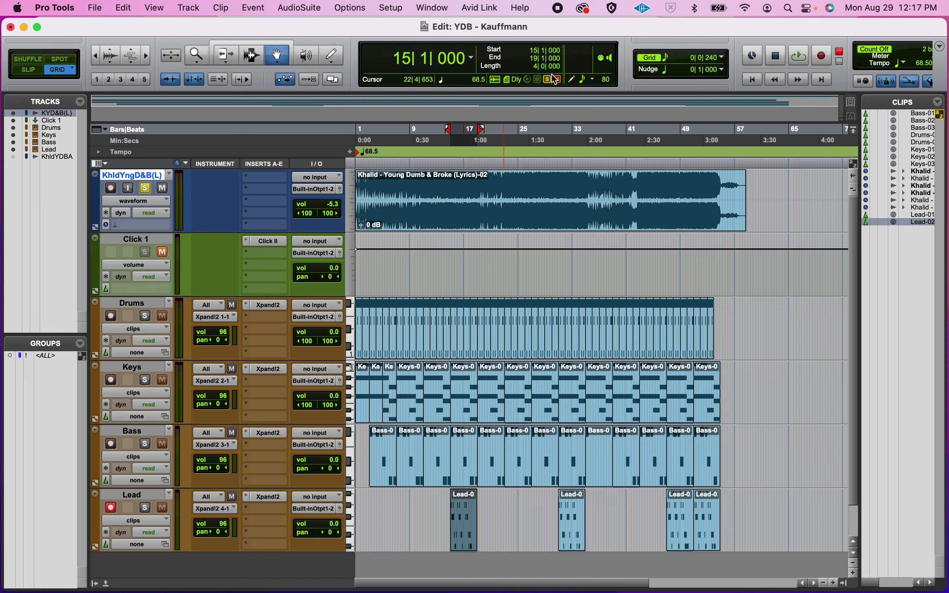
{"action": "left_click", "coordinate": [564, 547]}
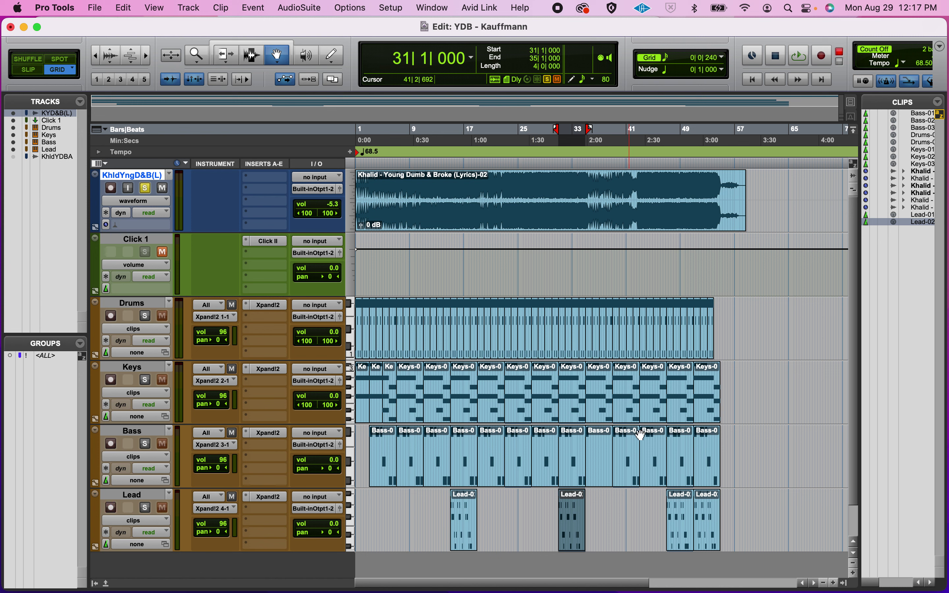
{"action": "left_click", "coordinate": [679, 534]}
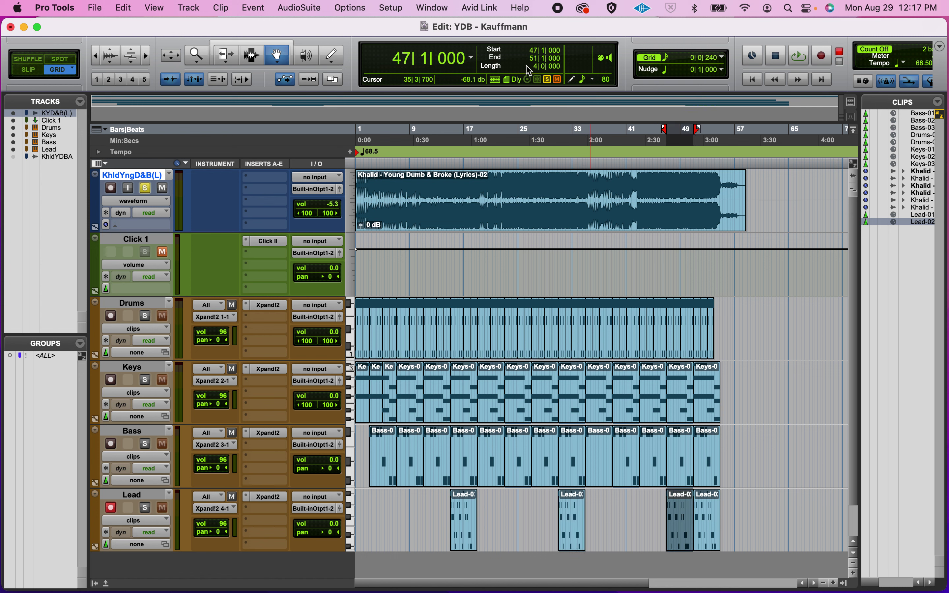
{"action": "left_click", "coordinate": [713, 543], "text": "shift"}
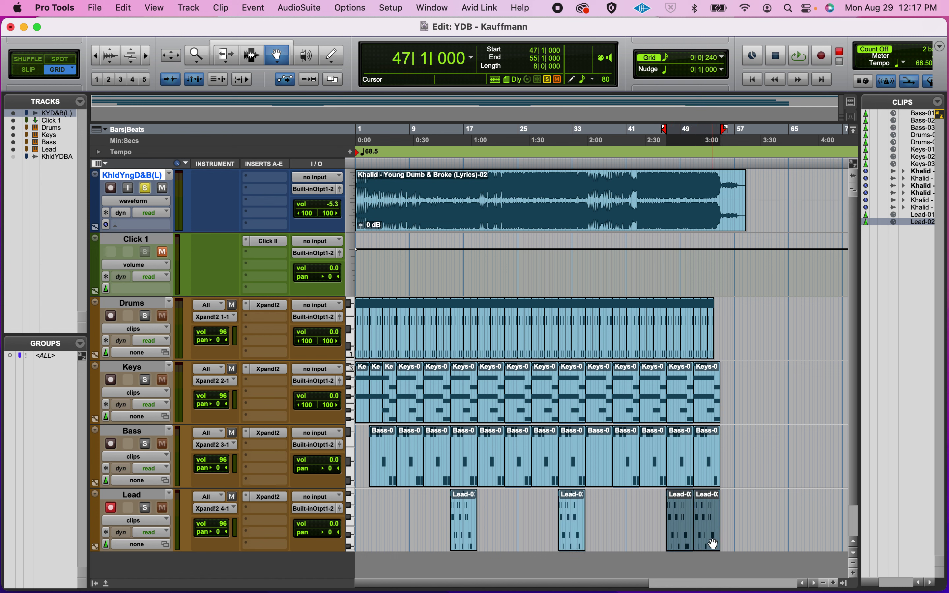